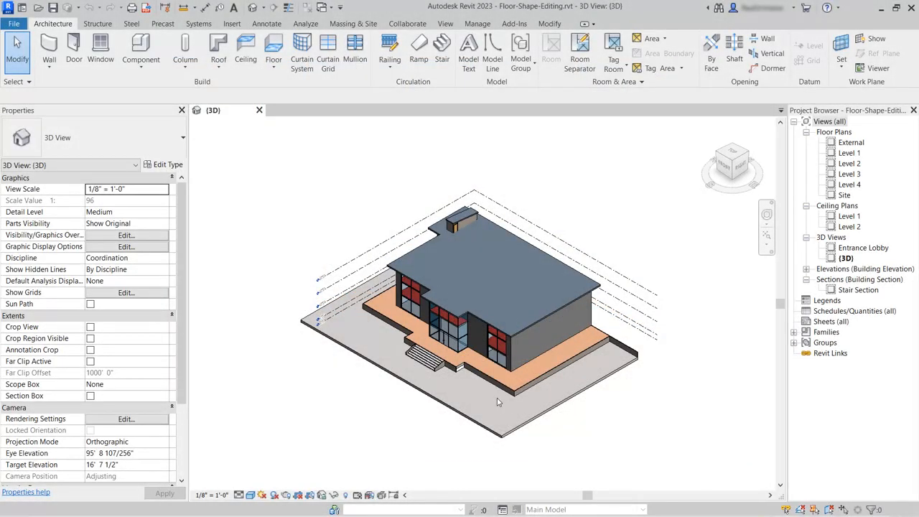
Open the External floor plan view
{"action": "scroll", "coordinate": [478, 352], "scroll_direction": "up", "scroll_amount": 6}
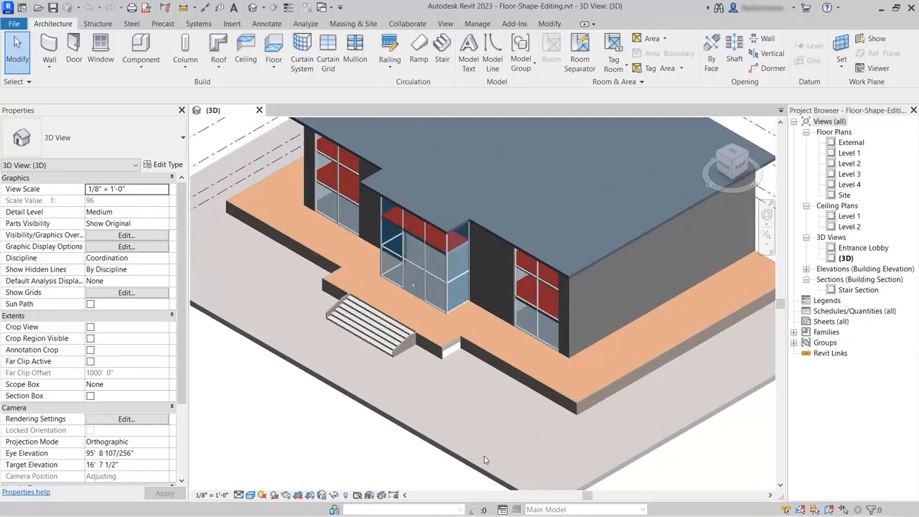
{"action": "scroll", "coordinate": [515, 436], "scroll_direction": "up", "scroll_amount": 2}
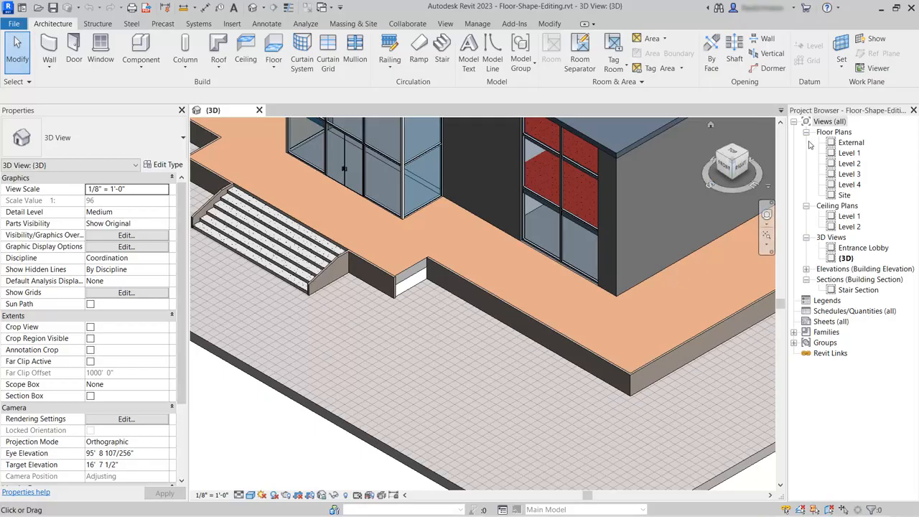
{"action": "left_click", "coordinate": [854, 145]}
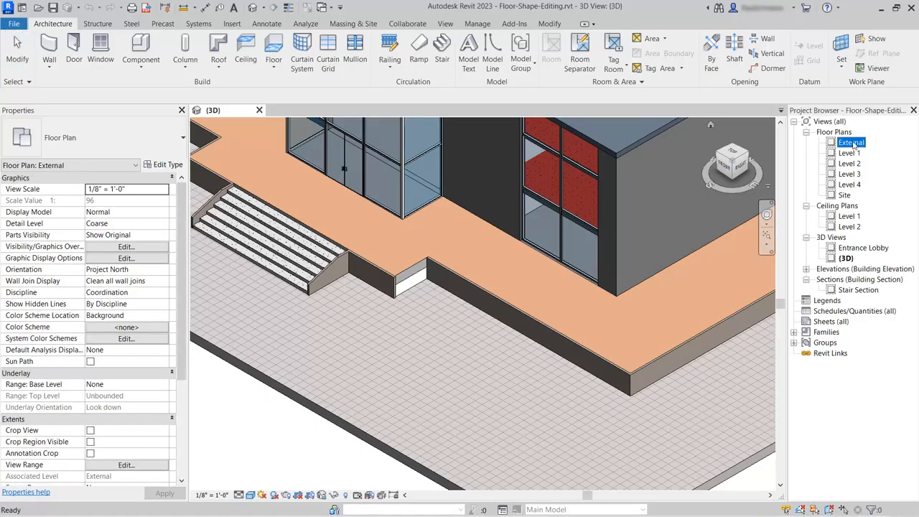
{"action": "double_click", "coordinate": [854, 145]}
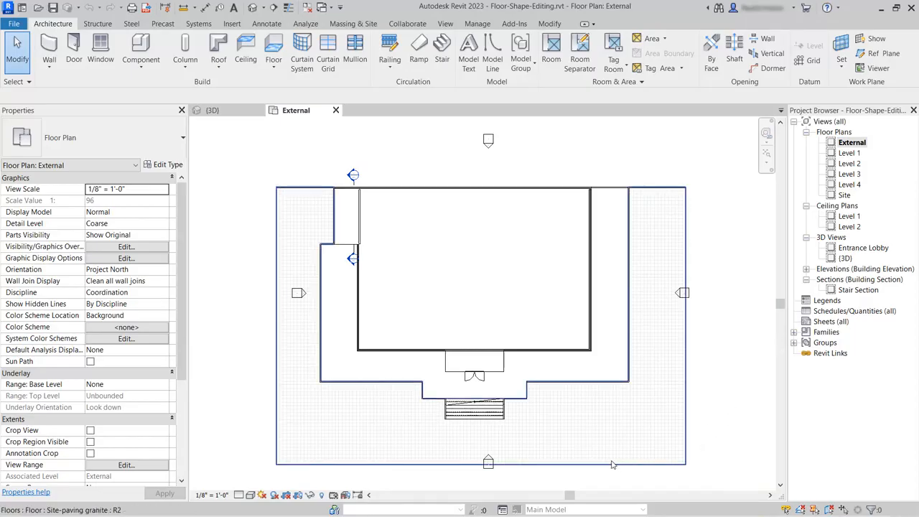
Start a new floor on the External level and duplicate its Site-paving type under the name "Site-paving ramp"
{"action": "scroll", "coordinate": [612, 454], "scroll_direction": "up", "scroll_amount": 5}
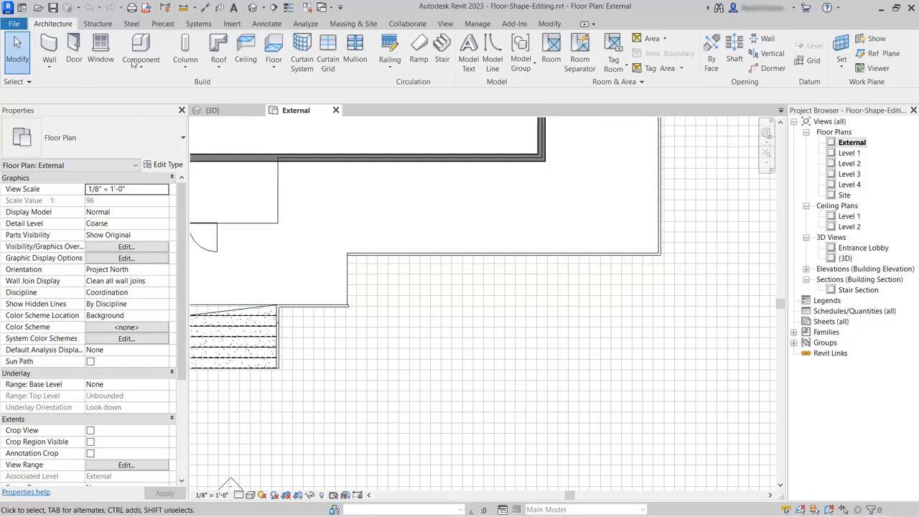
{"action": "left_click", "coordinate": [274, 46]}
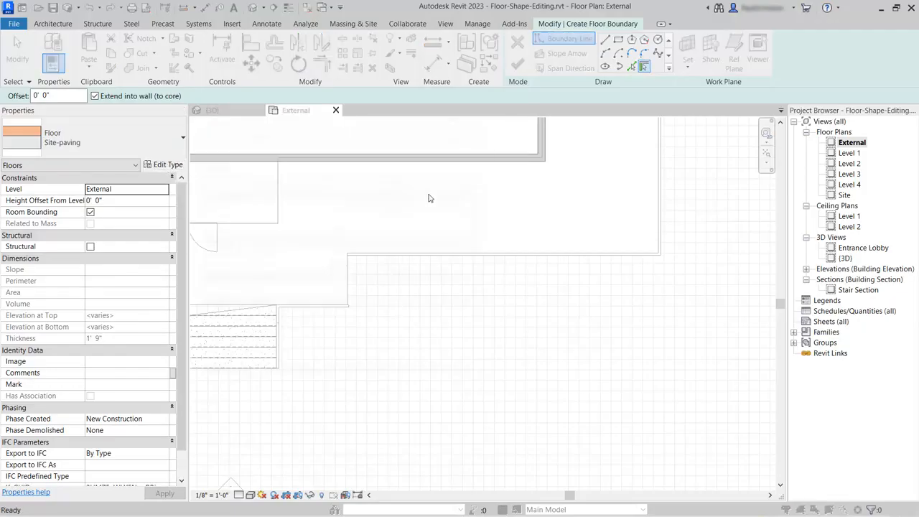
{"action": "left_click", "coordinate": [458, 130]}
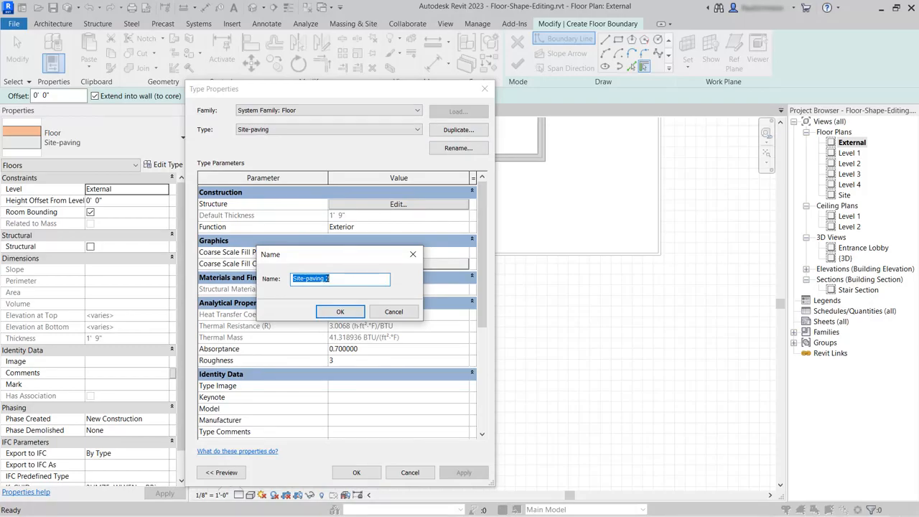
{"action": "left_click", "coordinate": [327, 279]}
{"action": "type", "text": "ramp"}
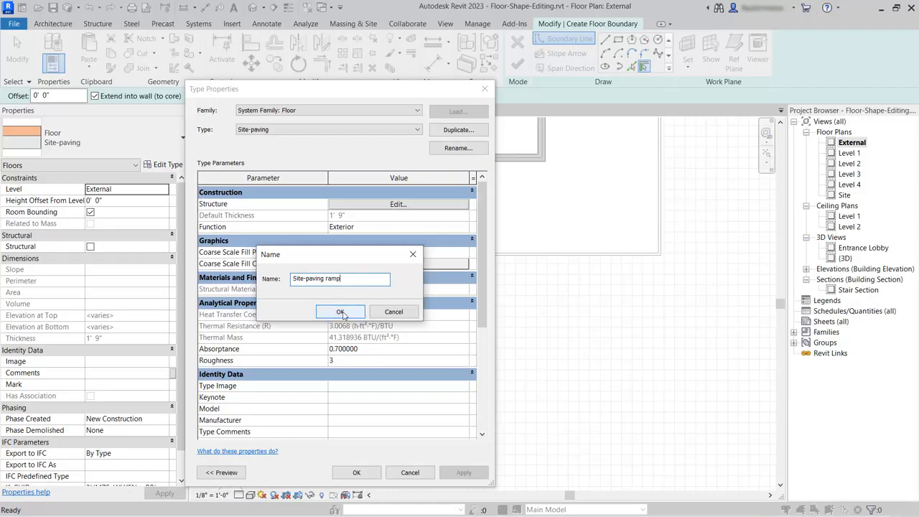
{"action": "left_click", "coordinate": [340, 312]}
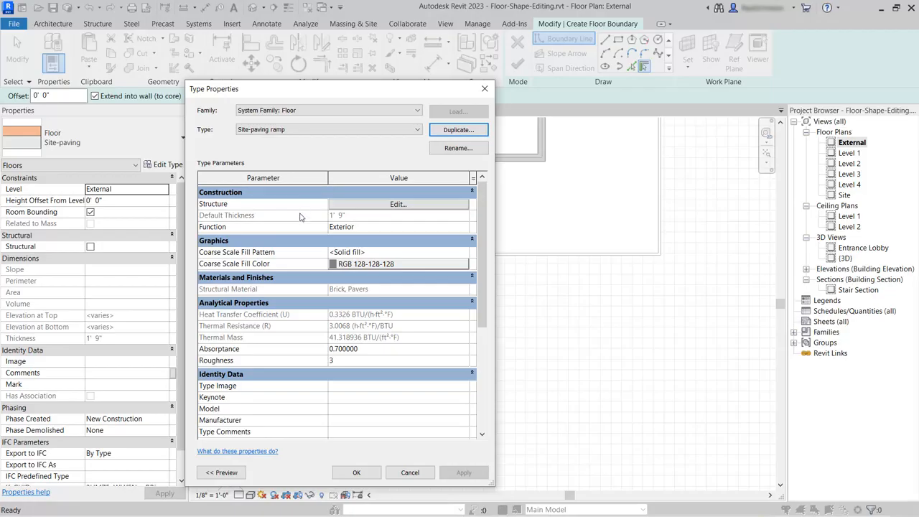
Make the concrete layer of the Site-paving ramp floor structure variable in thickness and apply the type changes
{"action": "left_click", "coordinate": [420, 207]}
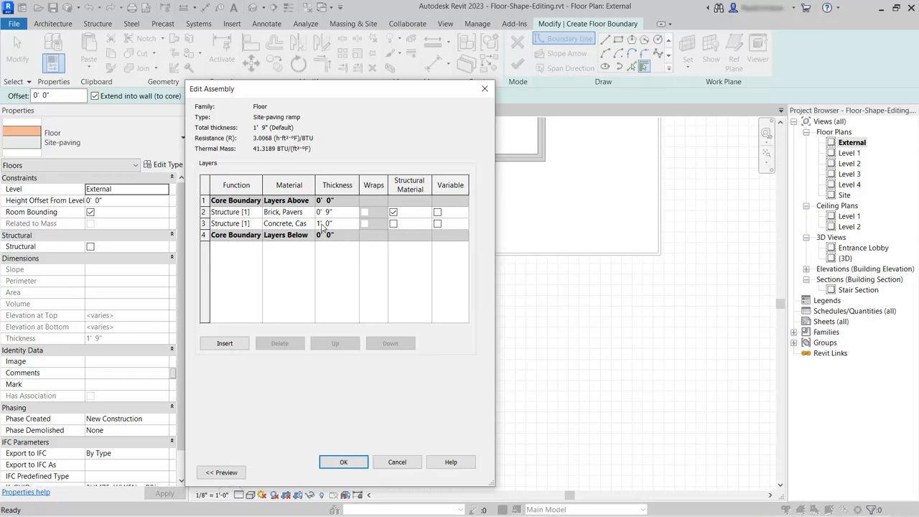
{"action": "left_click", "coordinate": [437, 224]}
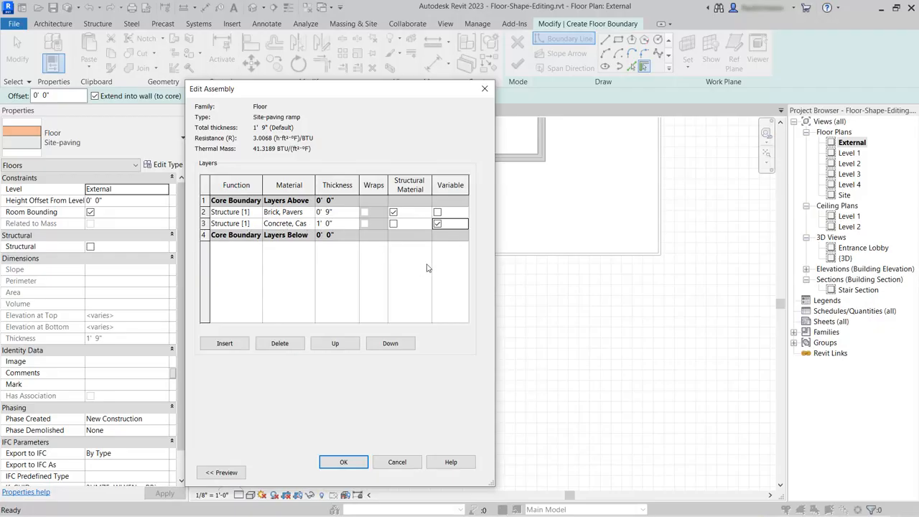
{"action": "left_click", "coordinate": [348, 461]}
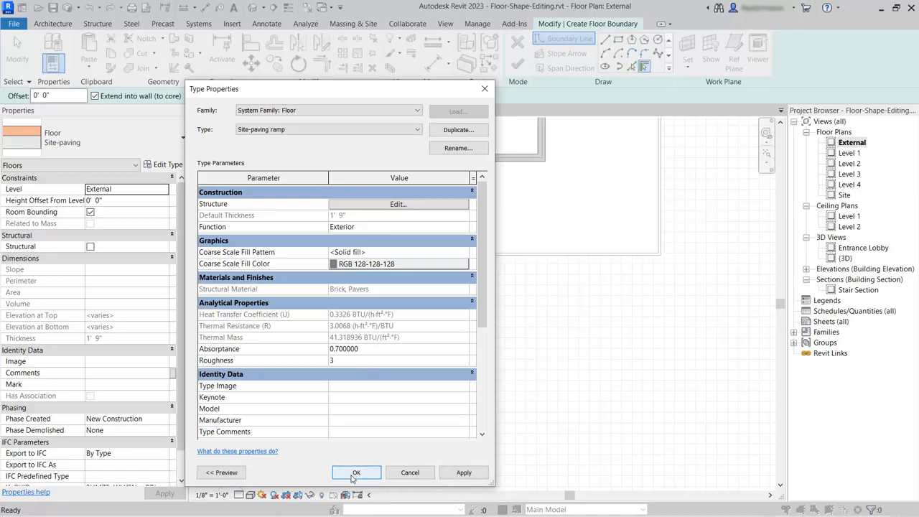
{"action": "left_click", "coordinate": [355, 474]}
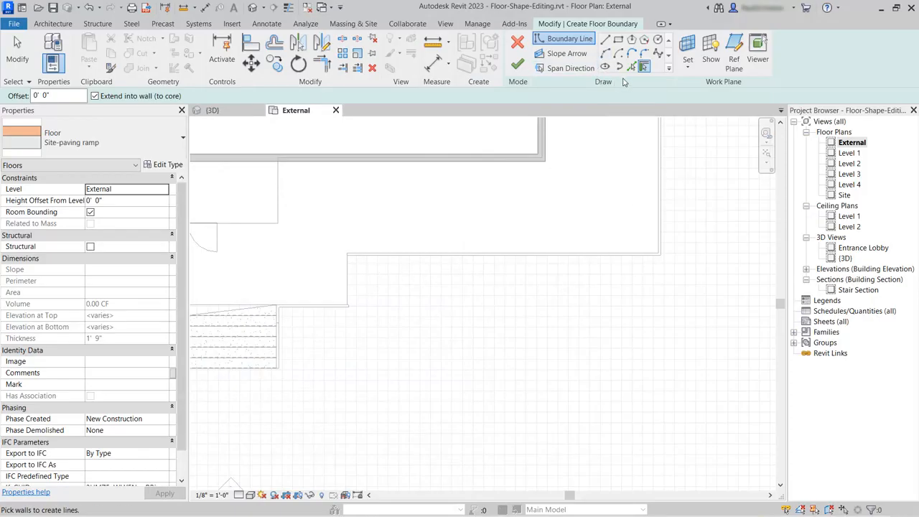
Draw a 31' straight boundary line along the terrace edge, starting from the inner corner of the terrace near the stairs
{"action": "left_click", "coordinate": [606, 41]}
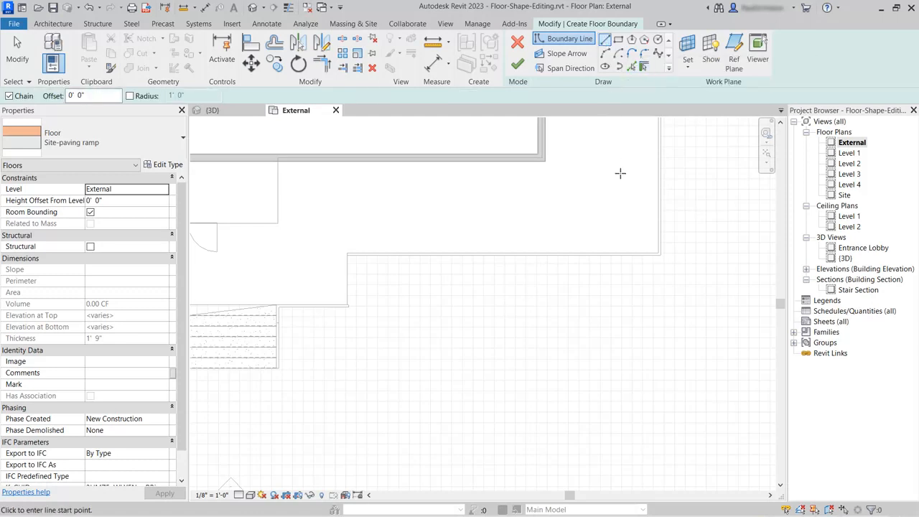
{"action": "scroll", "coordinate": [344, 269], "scroll_direction": "up", "scroll_amount": 5}
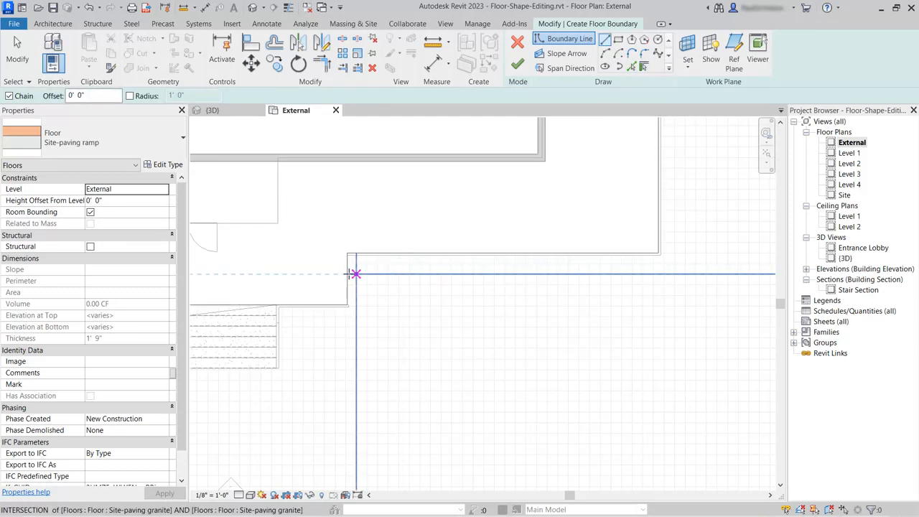
{"action": "scroll", "coordinate": [345, 247], "scroll_direction": "up", "scroll_amount": 5}
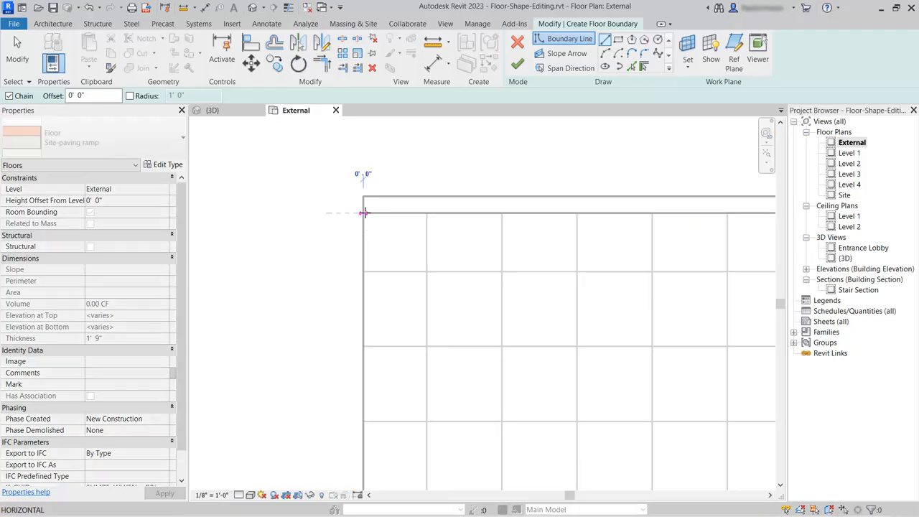
{"action": "left_click", "coordinate": [363, 213]}
{"action": "scroll", "coordinate": [292, 223], "scroll_direction": "down", "scroll_amount": 3}
{"action": "scroll", "coordinate": [296, 222], "scroll_direction": "down", "scroll_amount": 4}
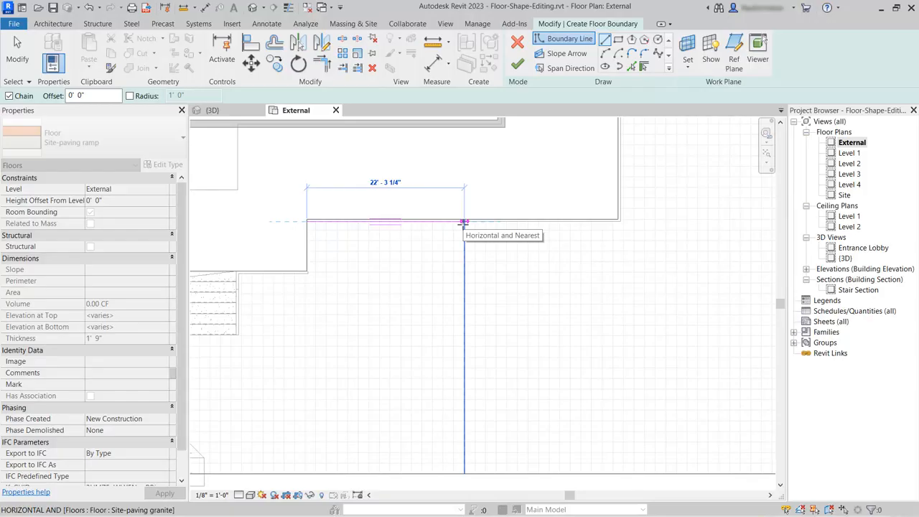
{"action": "type", "text": "31"}
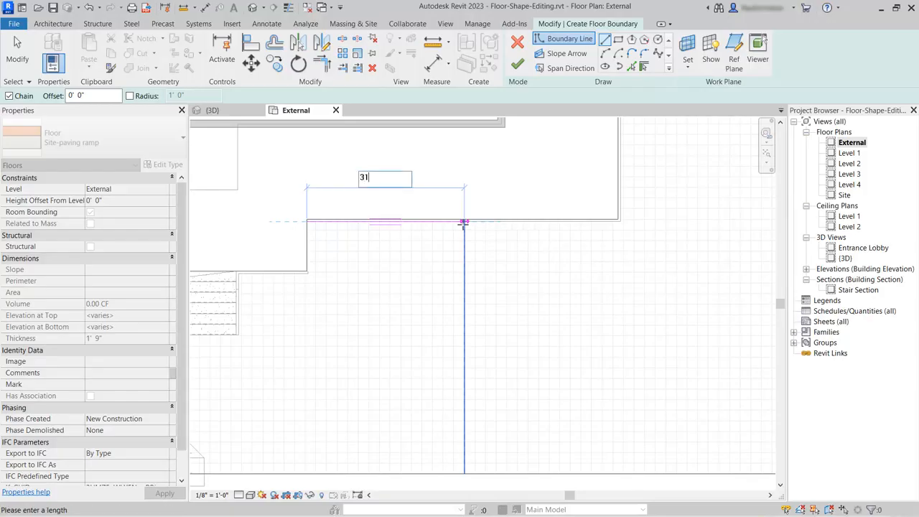
{"action": "key", "text": "Return"}
Continue the floor boundary with a 16' side perpendicular to the terrace and a 31' outer edge running back parallel to it
{"action": "scroll", "coordinate": [463, 223], "scroll_direction": "up", "scroll_amount": 2}
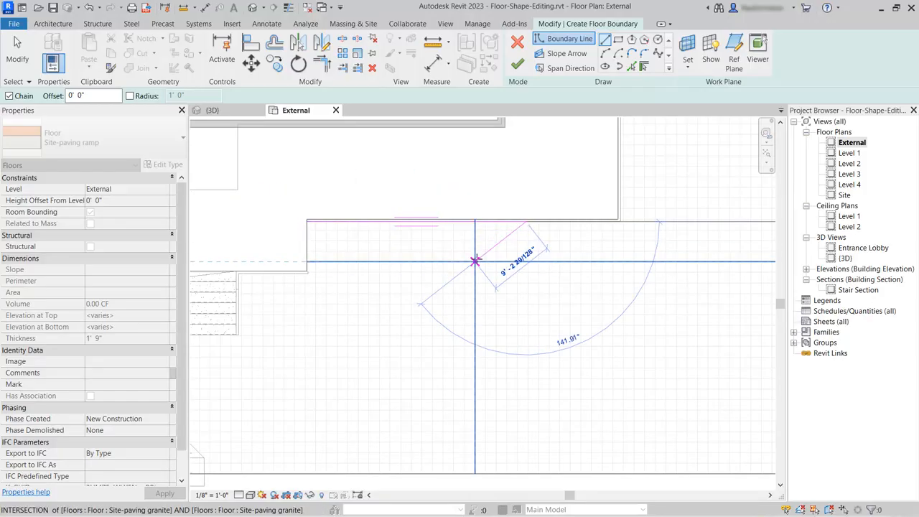
{"action": "scroll", "coordinate": [474, 261], "scroll_direction": "up", "scroll_amount": 2}
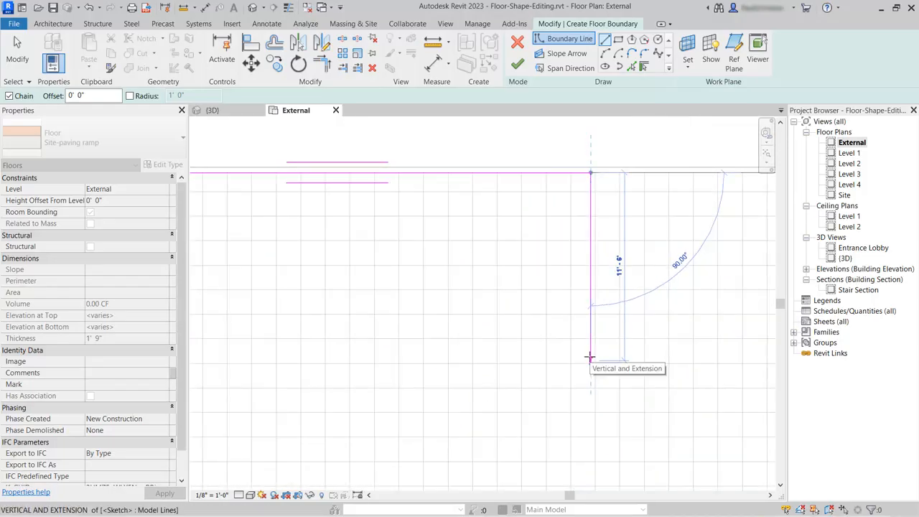
{"action": "type", "text": "16"}
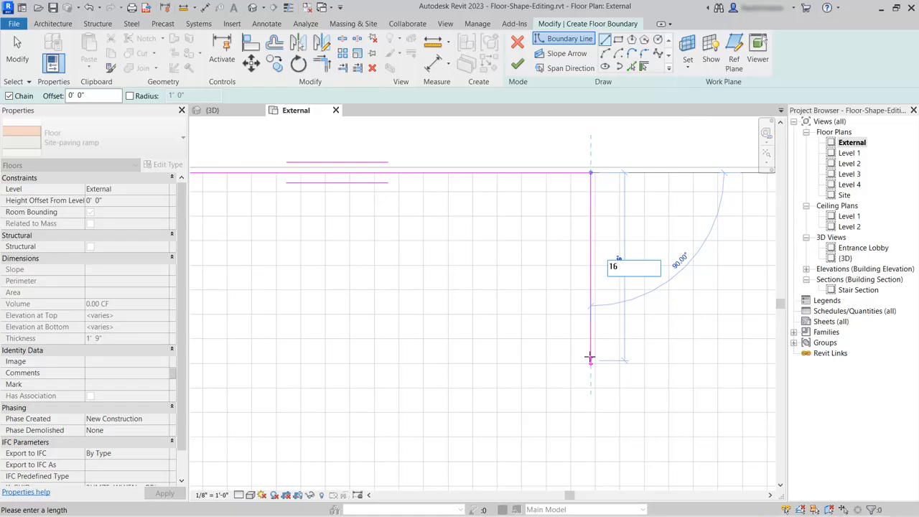
{"action": "key", "text": "Return"}
{"action": "scroll", "coordinate": [588, 357], "scroll_direction": "down", "scroll_amount": 2}
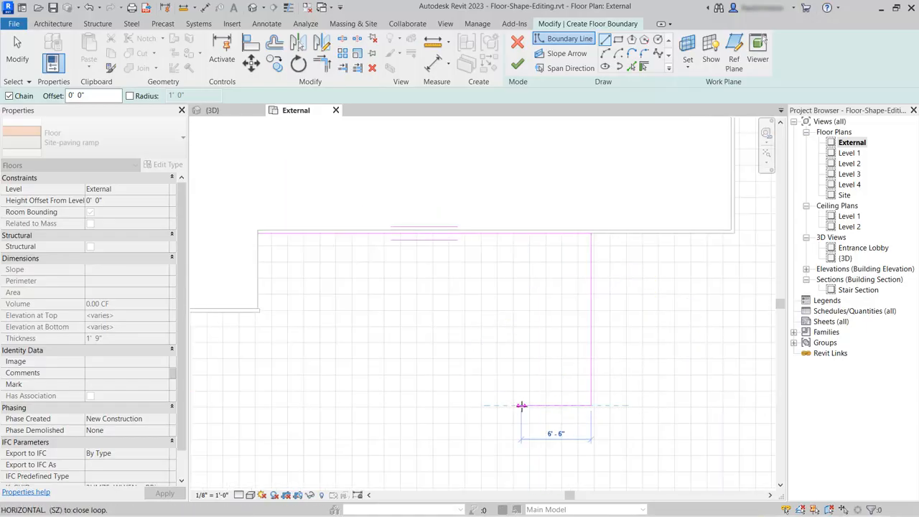
{"action": "type", "text": "31"}
{"action": "key", "text": "Return"}
Extend the boundary 7' back toward the terrace, 24' along the inner side of the lower run, and 2' across the gap between runs
{"action": "scroll", "coordinate": [237, 387], "scroll_direction": "up", "scroll_amount": 2}
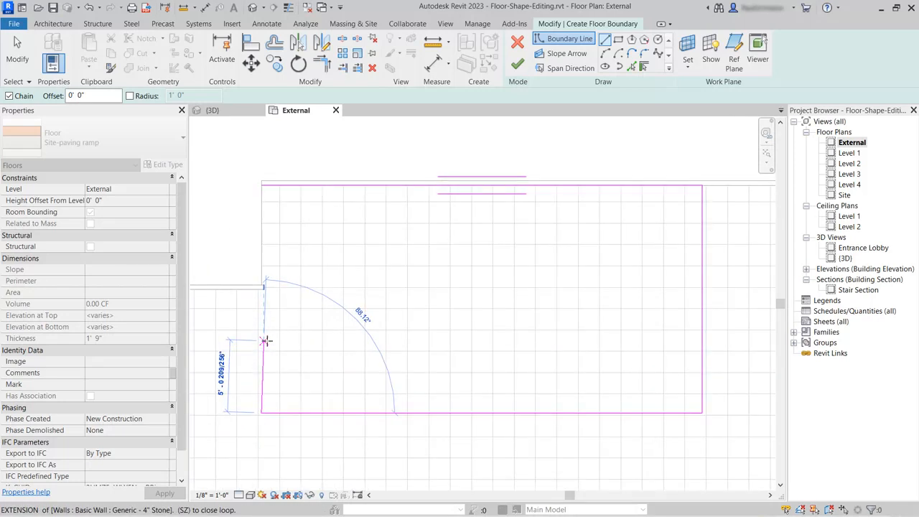
{"action": "type", "text": "7"}
{"action": "key", "text": "Return"}
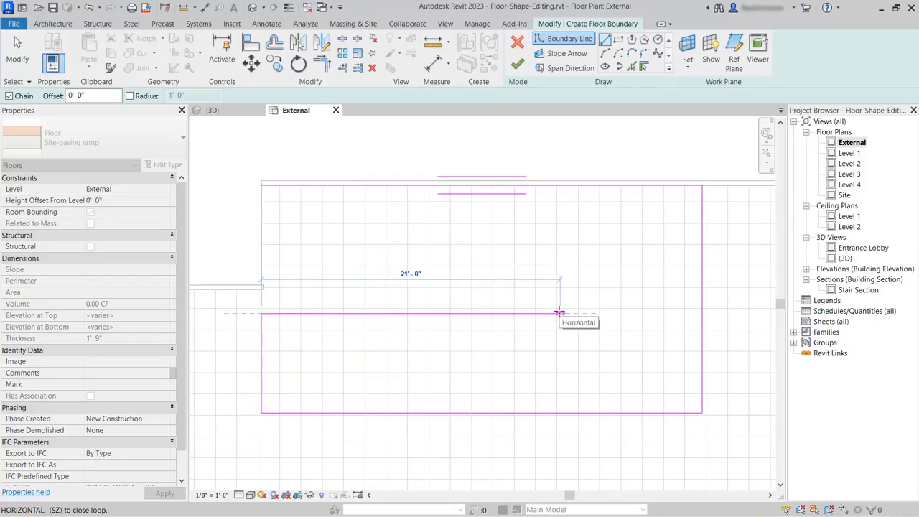
{"action": "type", "text": "24"}
{"action": "key", "text": "Return"}
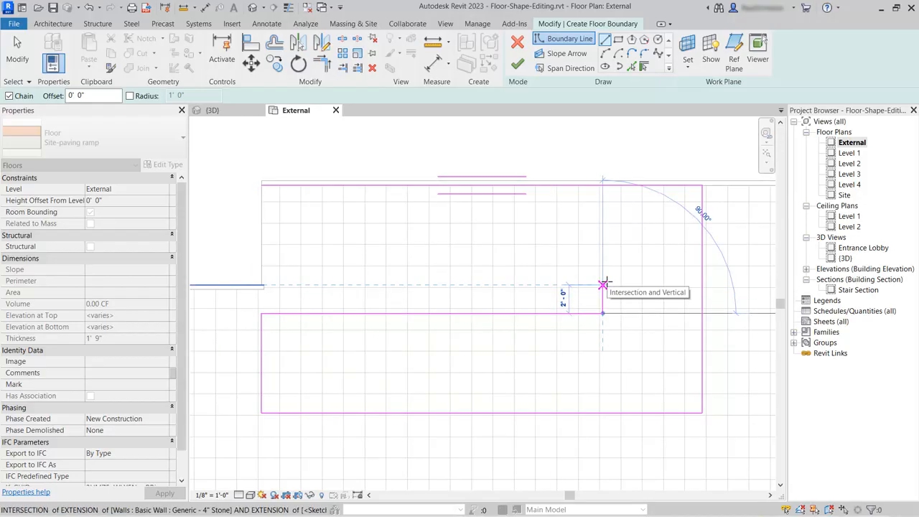
{"action": "left_click", "coordinate": [603, 285]}
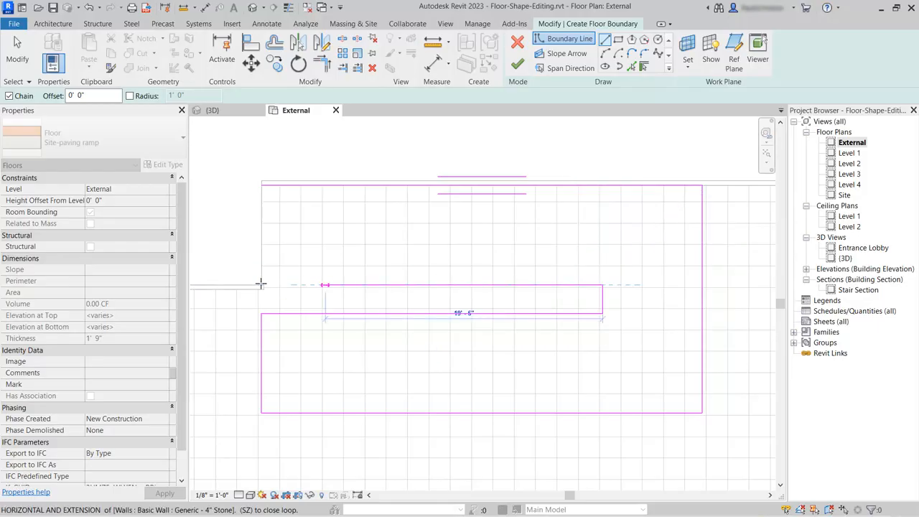
Close the U-shaped boundary through the terrace's outer corner to the starting point and finish the floor sketch
{"action": "scroll", "coordinate": [261, 284], "scroll_direction": "up", "scroll_amount": 5}
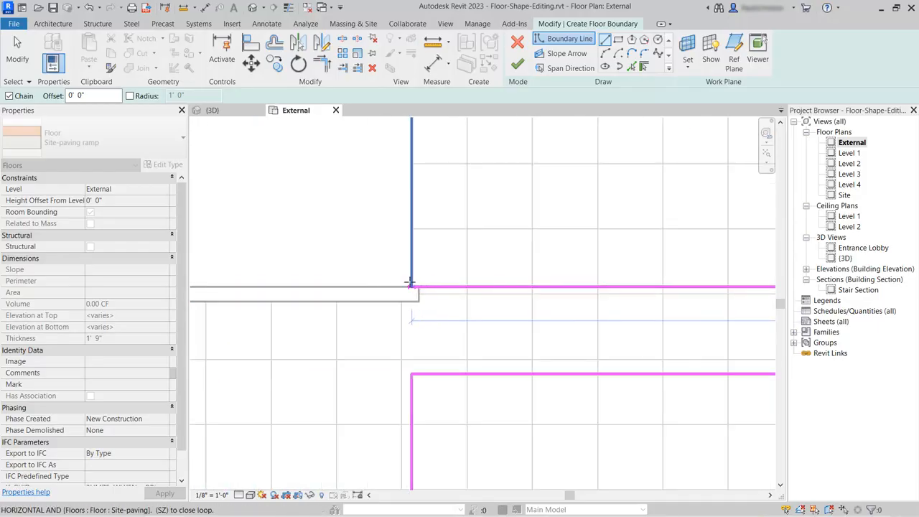
{"action": "left_click", "coordinate": [411, 287]}
{"action": "scroll", "coordinate": [425, 193], "scroll_direction": "up", "scroll_amount": 3}
{"action": "scroll", "coordinate": [443, 334], "scroll_direction": "down", "scroll_amount": 2}
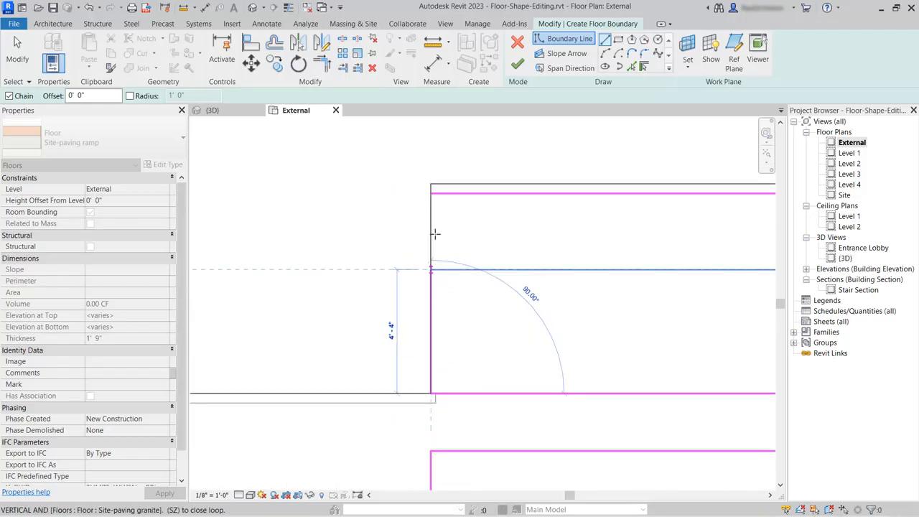
{"action": "left_click", "coordinate": [431, 192]}
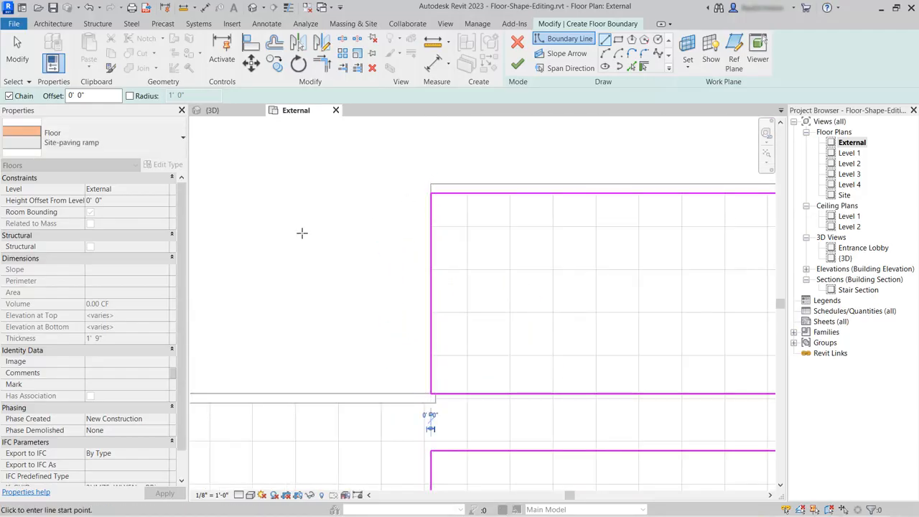
{"action": "scroll", "coordinate": [393, 192], "scroll_direction": "down", "scroll_amount": 2}
{"action": "scroll", "coordinate": [365, 201], "scroll_direction": "down", "scroll_amount": 3}
{"action": "scroll", "coordinate": [623, 172], "scroll_direction": "up", "scroll_amount": 2}
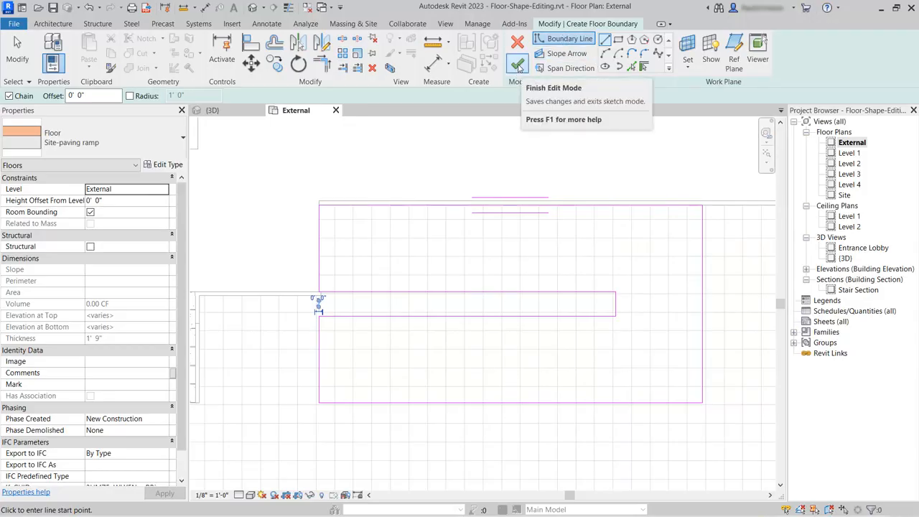
{"action": "left_click", "coordinate": [518, 66]}
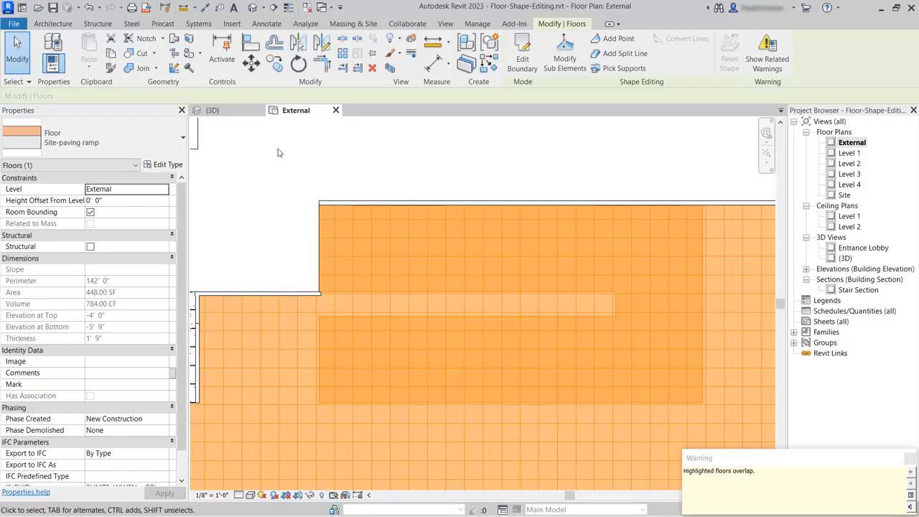
Inspect the new U-shaped floor in the 3D view, and return to the External plan with that floor selected
{"action": "left_click", "coordinate": [227, 112]}
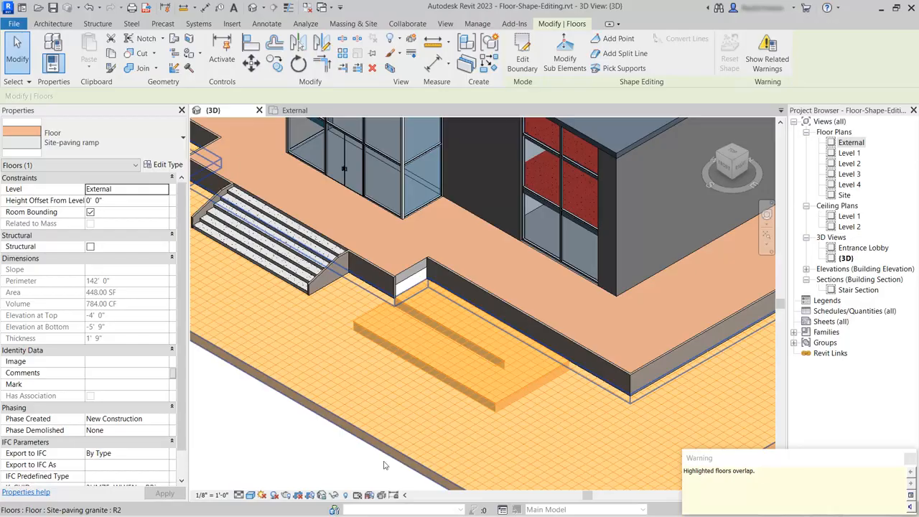
{"action": "left_click", "coordinate": [255, 434]}
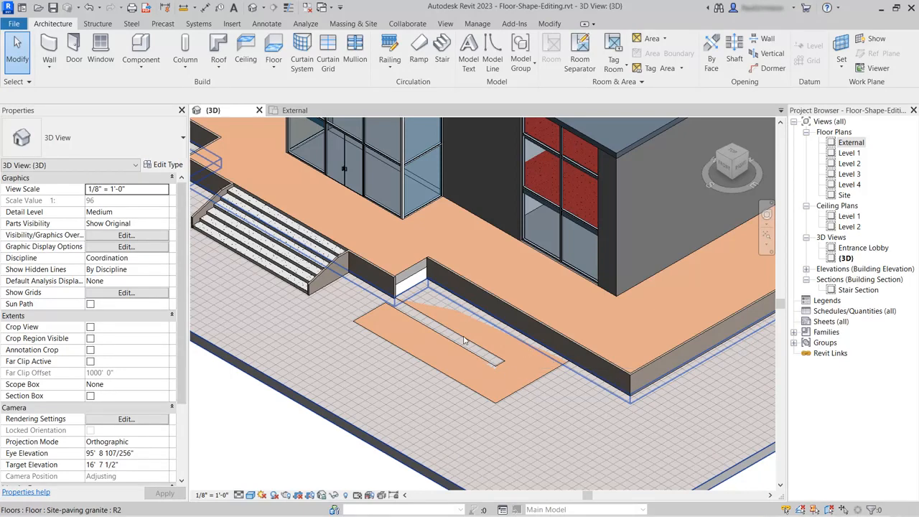
{"action": "left_click", "coordinate": [302, 110]}
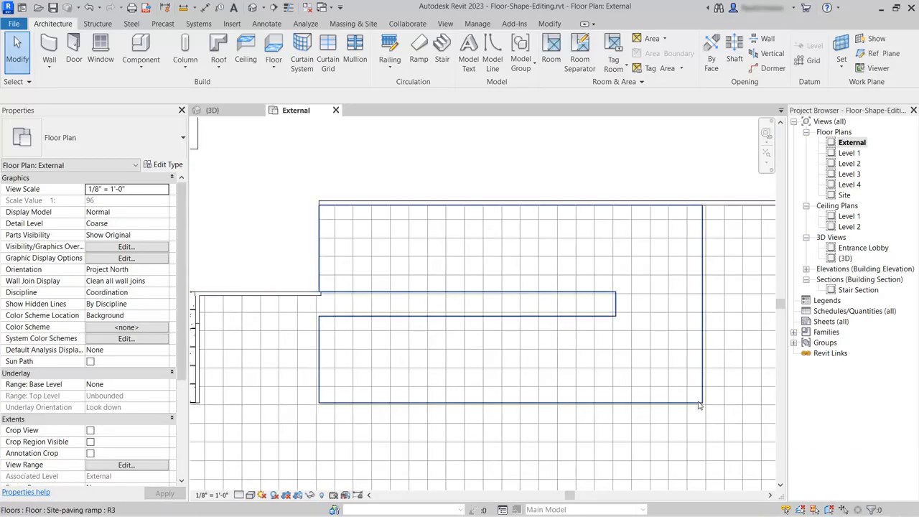
{"action": "left_click", "coordinate": [648, 385]}
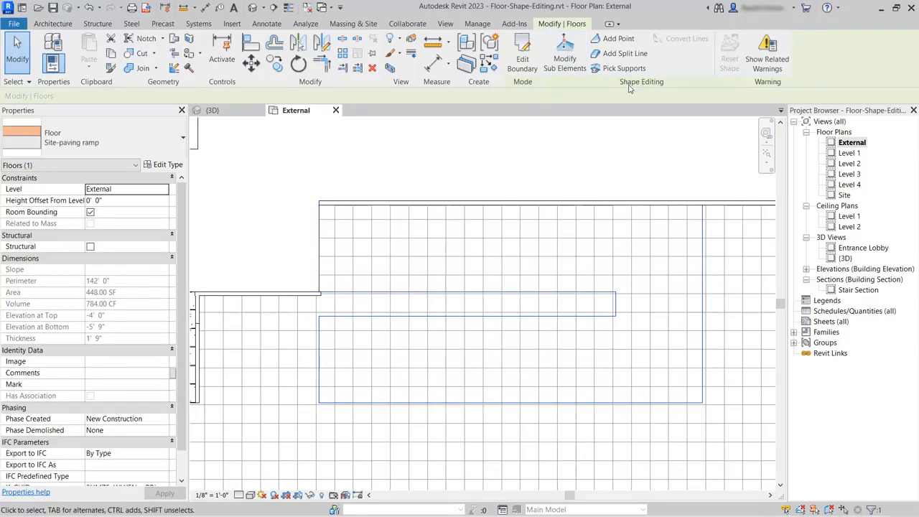
Add a 7' split line across the upper run, from the gap's inner corner straight to the floor edge along the terrace
{"action": "left_click", "coordinate": [622, 54]}
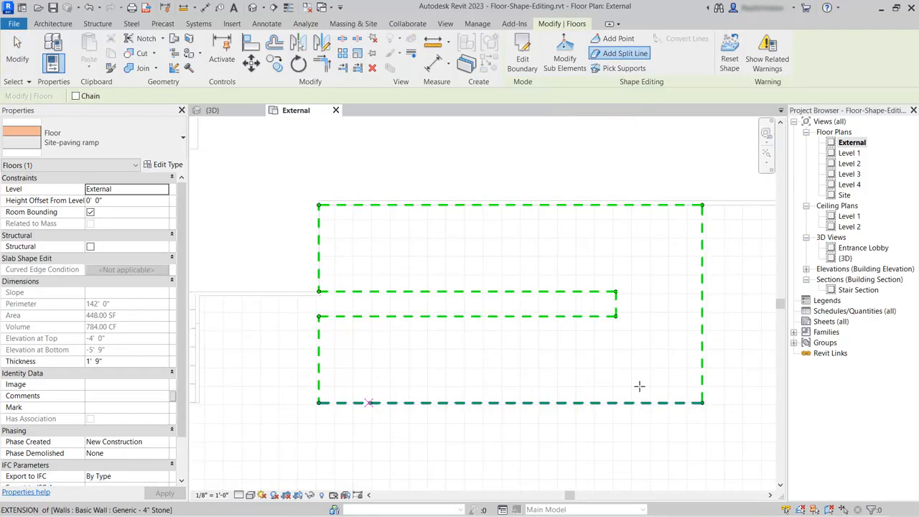
{"action": "scroll", "coordinate": [620, 292], "scroll_direction": "up", "scroll_amount": 6}
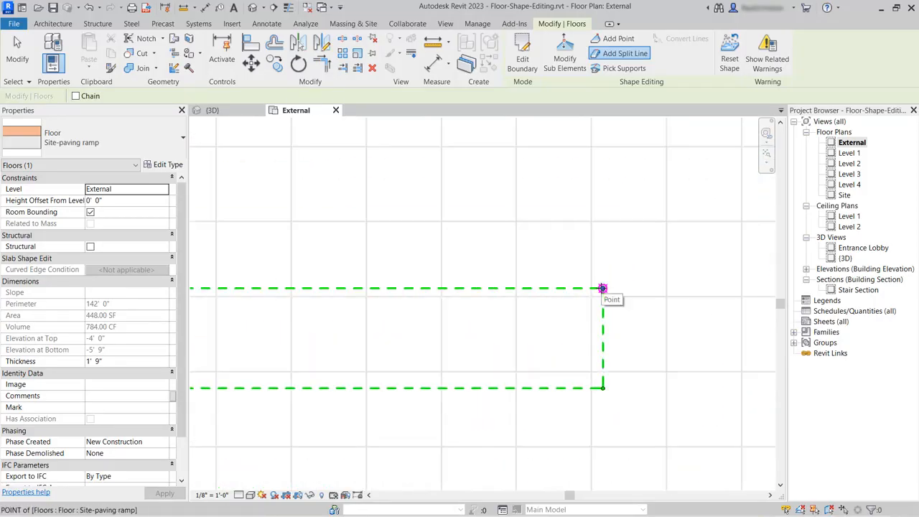
{"action": "left_click", "coordinate": [603, 288]}
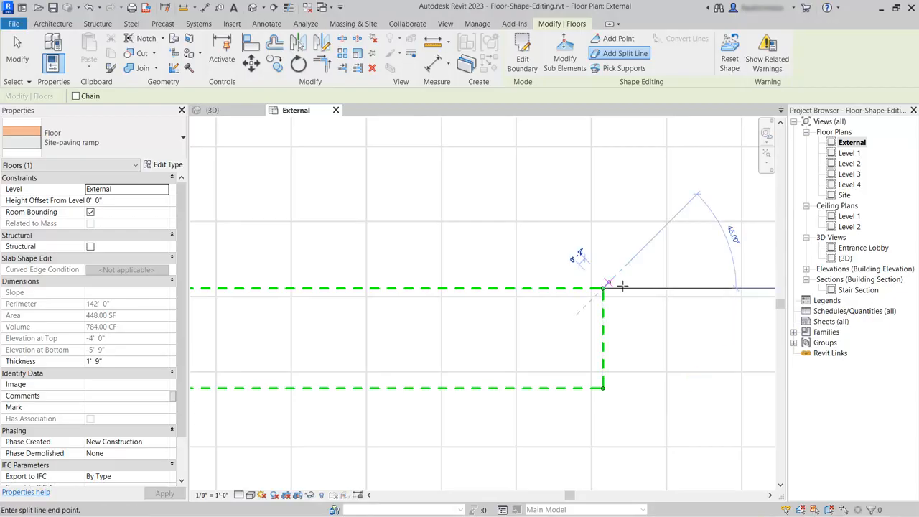
{"action": "scroll", "coordinate": [607, 338], "scroll_direction": "down", "scroll_amount": 3}
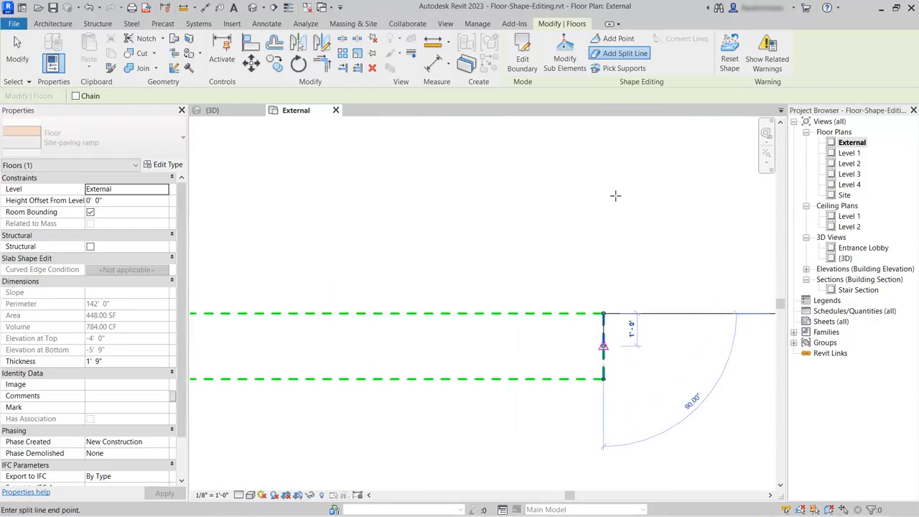
{"action": "middle_click_drag", "start_coordinate": [614, 194], "coordinate": [612, 293]}
{"action": "scroll", "coordinate": [613, 205], "scroll_direction": "up", "scroll_amount": 2}
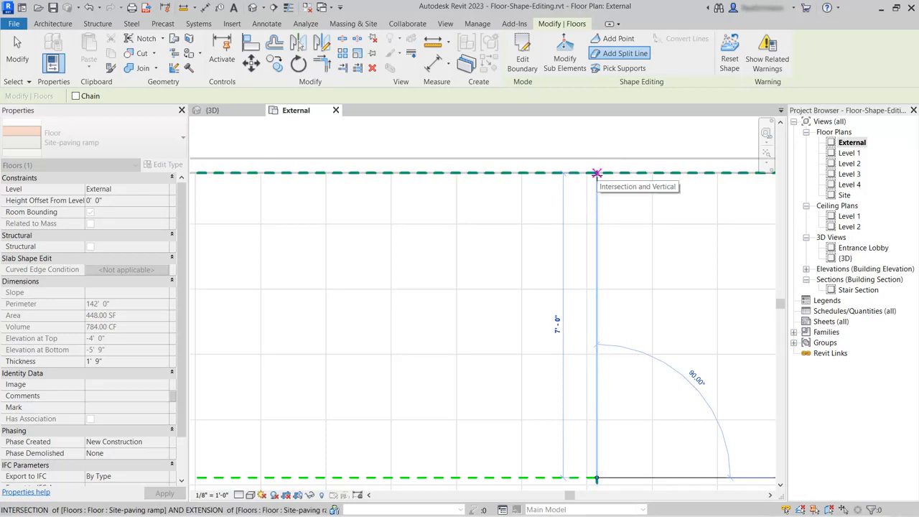
{"action": "left_click", "coordinate": [596, 173]}
Add a 7' split line across the lower run, from the gap's other inner corner straight to the floor's outer edge
{"action": "scroll", "coordinate": [619, 165], "scroll_direction": "down", "scroll_amount": 2}
{"action": "scroll", "coordinate": [618, 165], "scroll_direction": "down", "scroll_amount": 1}
{"action": "scroll", "coordinate": [619, 377], "scroll_direction": "up", "scroll_amount": 3}
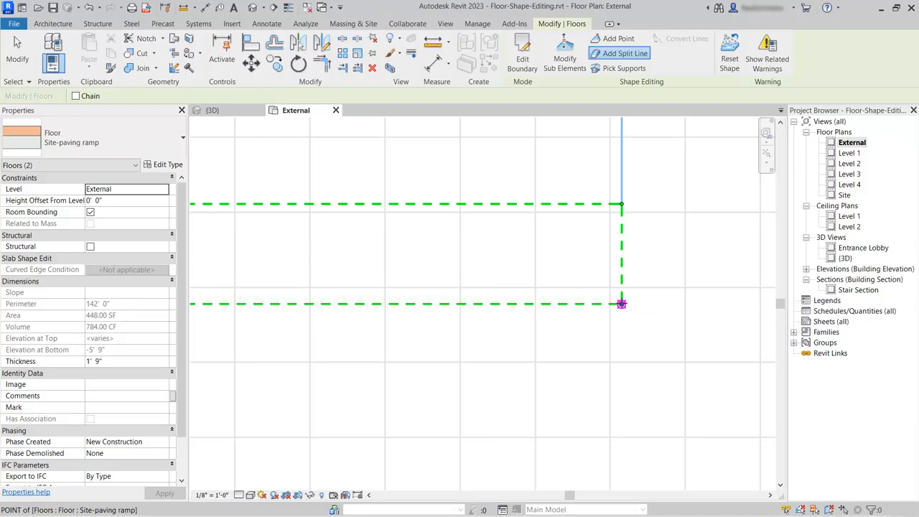
{"action": "left_click", "coordinate": [621, 304]}
{"action": "scroll", "coordinate": [641, 229], "scroll_direction": "down", "scroll_amount": 2}
{"action": "scroll", "coordinate": [637, 424], "scroll_direction": "up", "scroll_amount": 2}
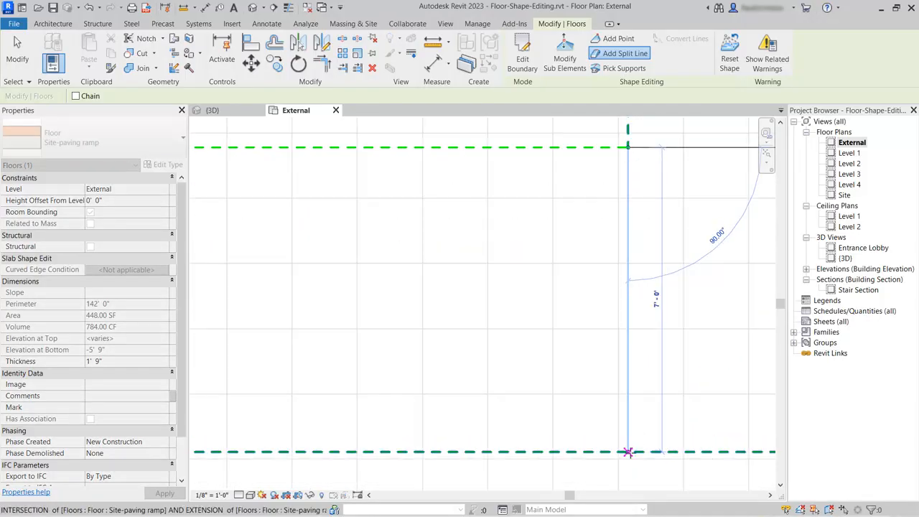
{"action": "left_click", "coordinate": [628, 453]}
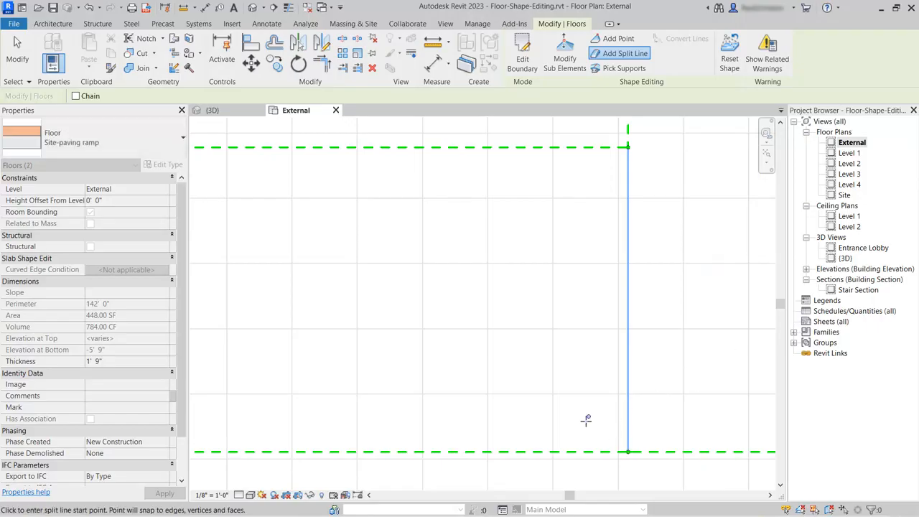
In the 3D view, raise the upper run's end edge, opposite the landing, to an elevation of 4'
{"action": "scroll", "coordinate": [586, 420], "scroll_direction": "down", "scroll_amount": 2}
{"action": "scroll", "coordinate": [657, 310], "scroll_direction": "down", "scroll_amount": 2}
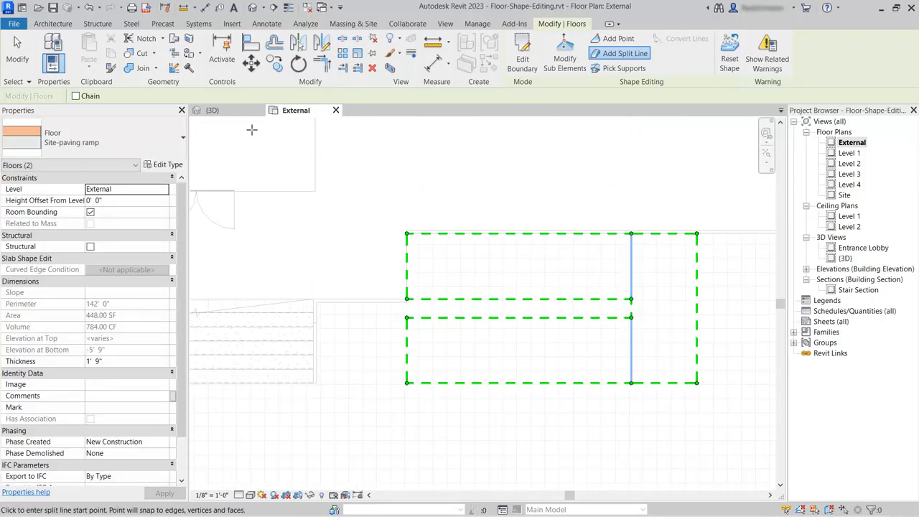
{"action": "left_click", "coordinate": [210, 110]}
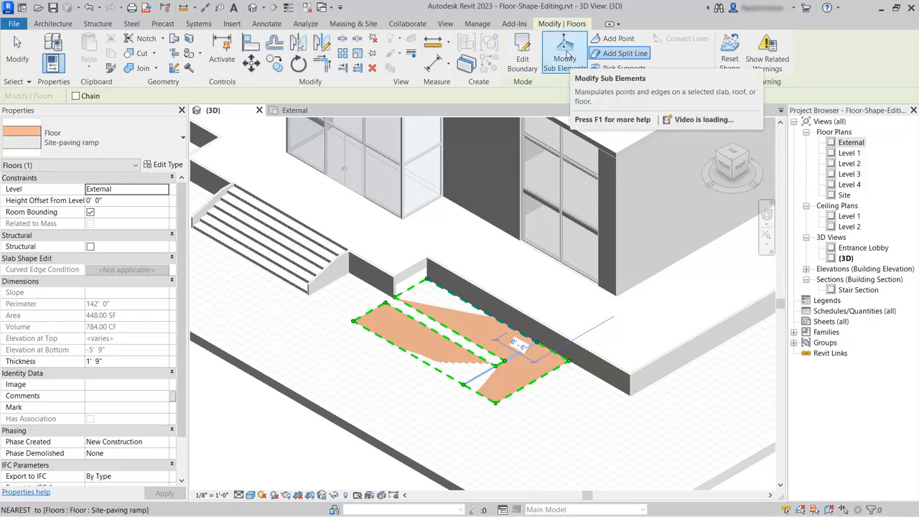
{"action": "left_click", "coordinate": [566, 54]}
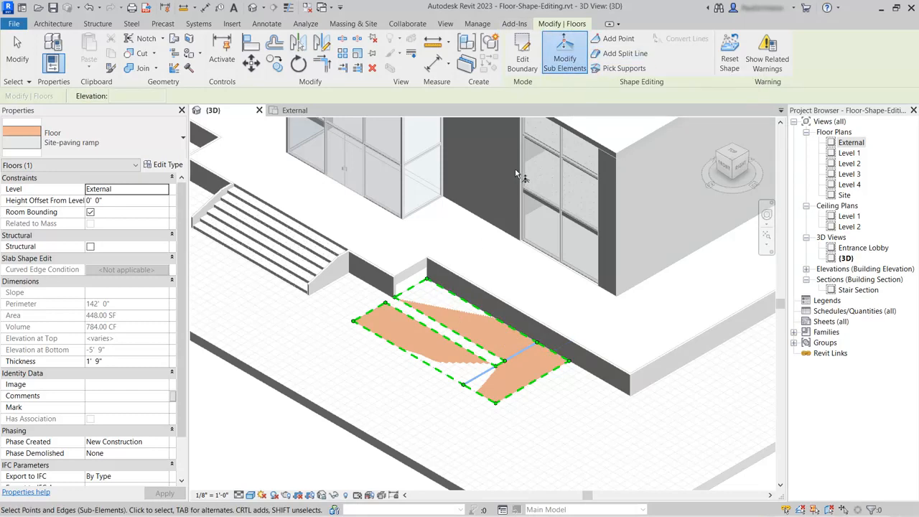
{"action": "left_click", "coordinate": [415, 290]}
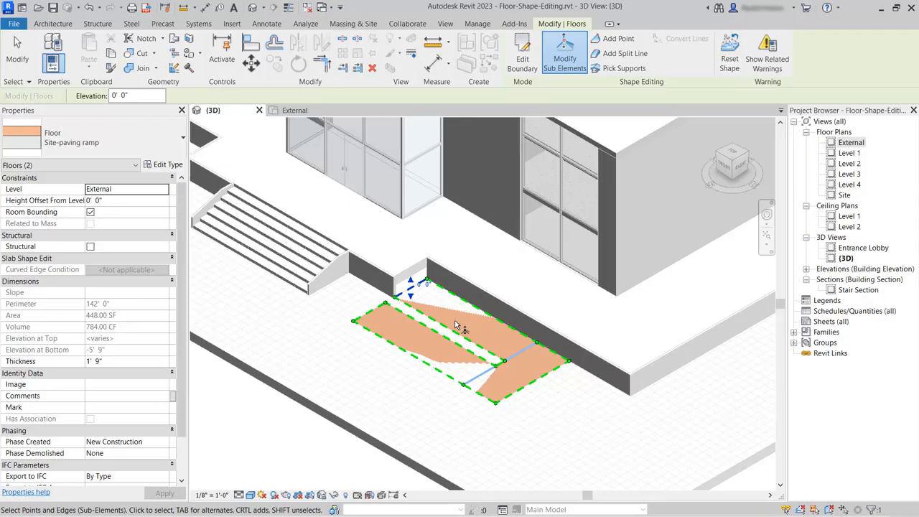
{"action": "left_click", "coordinate": [423, 285]}
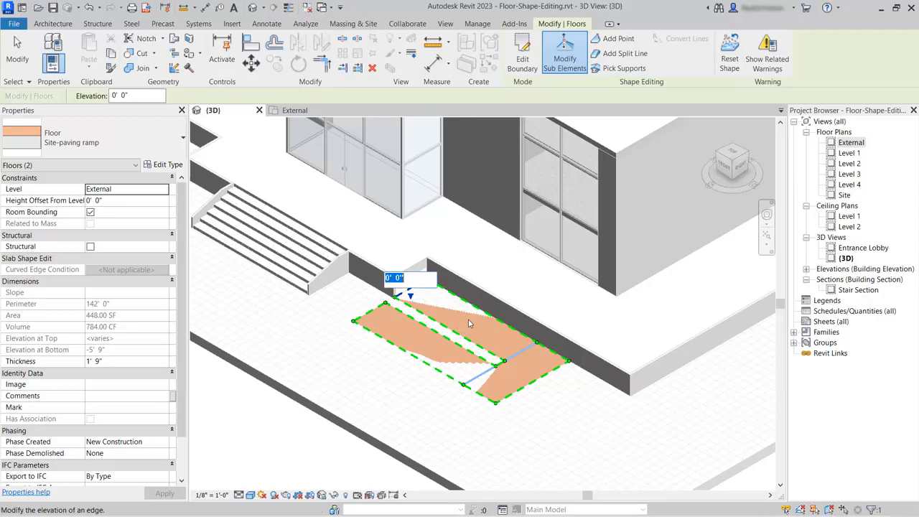
{"action": "type", "text": "4"}
{"action": "key", "text": "Return"}
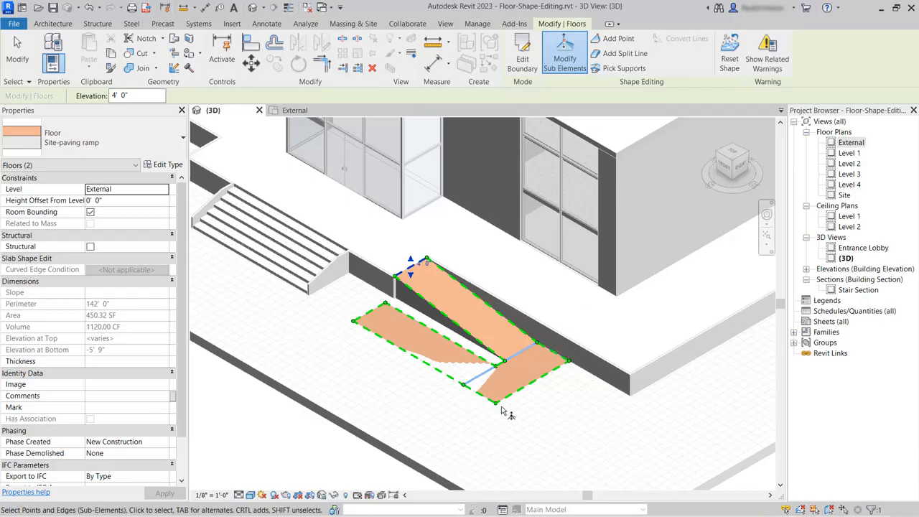
Set both split lines and the landing's outer edges together to an elevation of 2', and finish the shape editing
{"action": "left_click", "coordinate": [522, 353]}
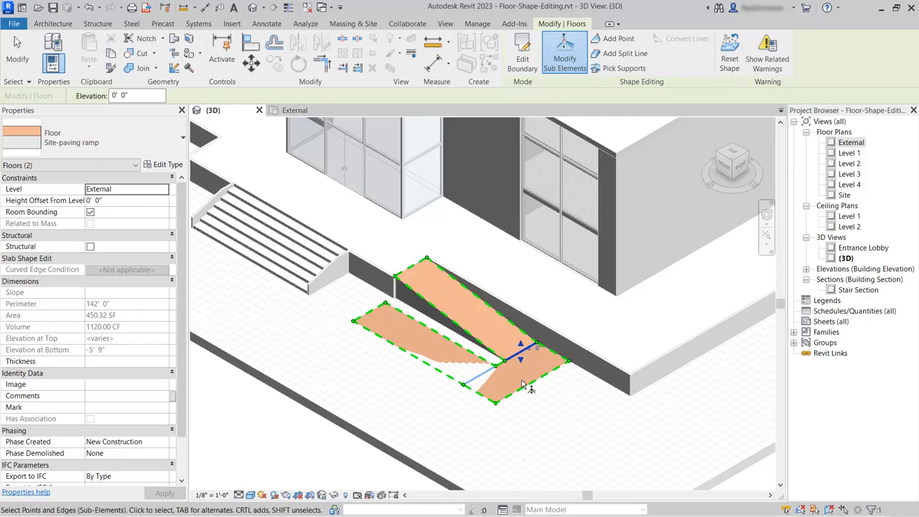
{"action": "left_click", "coordinate": [501, 367]}
{"action": "left_click", "coordinate": [527, 385], "text": "ctrl"}
{"action": "left_click", "coordinate": [545, 350], "text": "ctrl"}
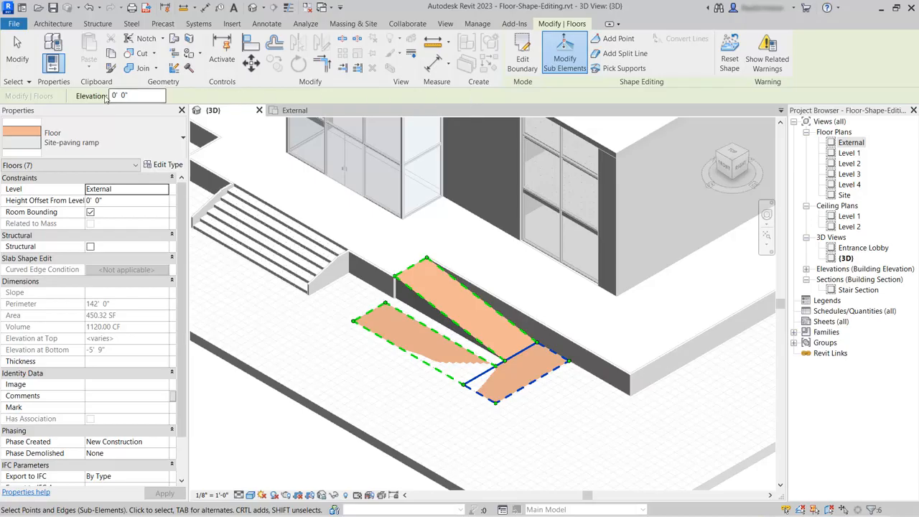
{"action": "left_click_drag", "start_coordinate": [136, 96], "coordinate": [107, 95]}
{"action": "type", "text": "2"}
{"action": "key", "text": "Return"}
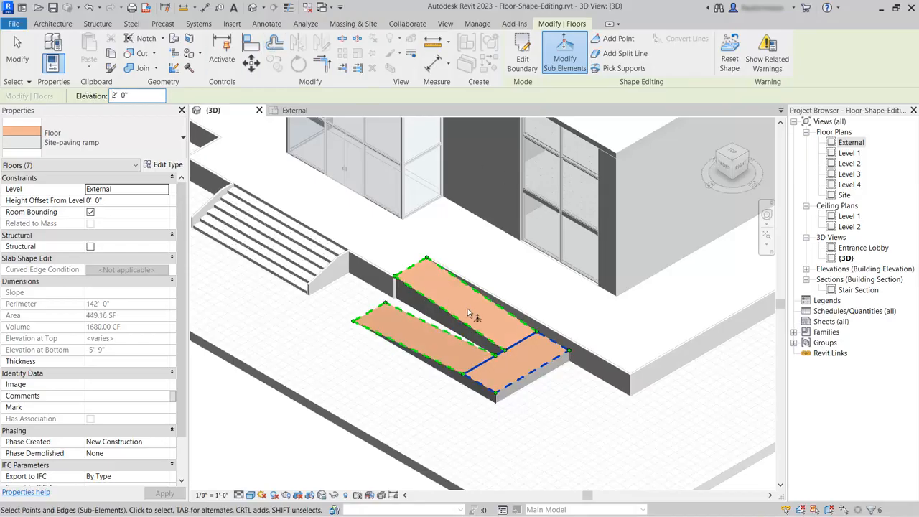
{"action": "middle_click_drag", "start_coordinate": [474, 370], "coordinate": [457, 329], "text": "shift"}
{"action": "scroll", "coordinate": [458, 329], "scroll_direction": "up", "scroll_amount": 3}
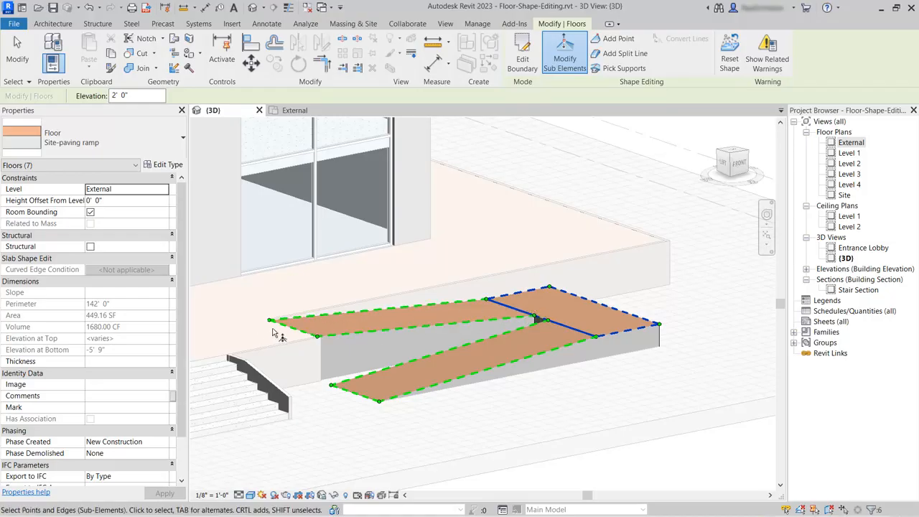
{"action": "middle_click_drag", "start_coordinate": [646, 391], "coordinate": [529, 437], "text": "shift"}
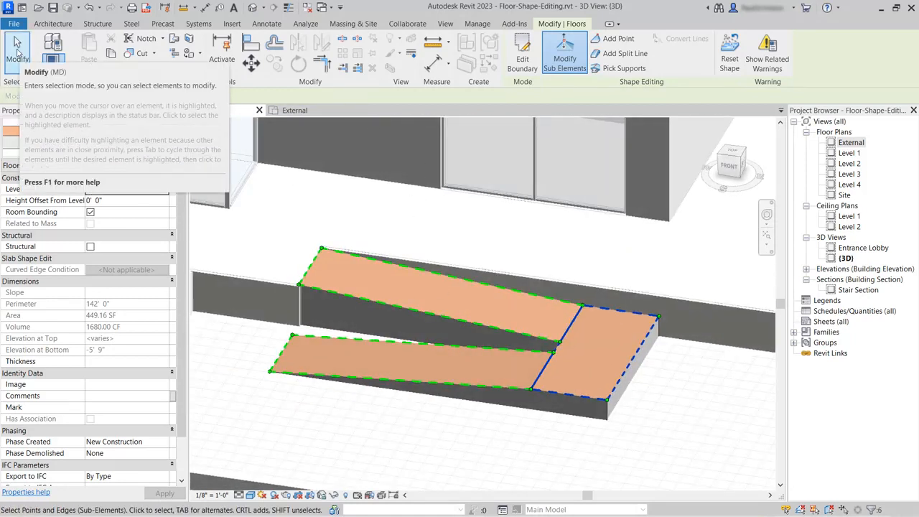
{"action": "left_click", "coordinate": [17, 44]}
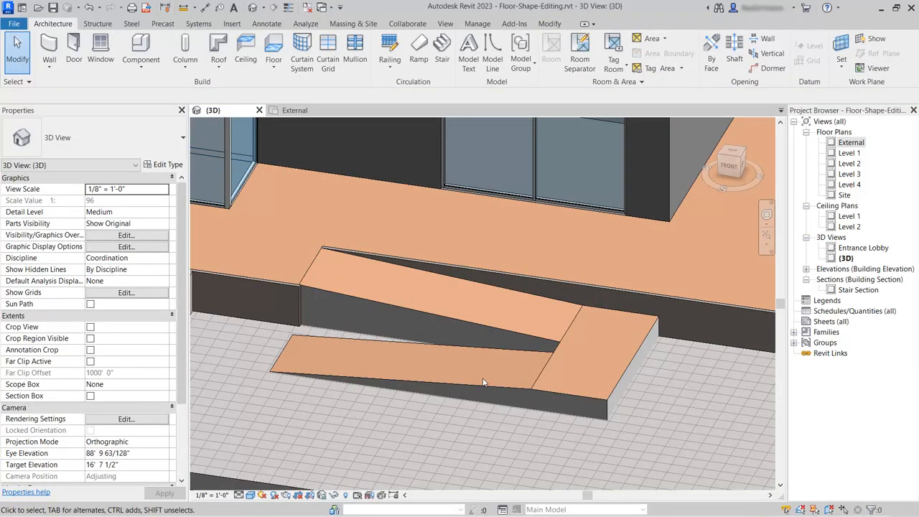
Place a spot slope annotation on both the upper and the lower run in the External plan
{"action": "left_click", "coordinate": [295, 111]}
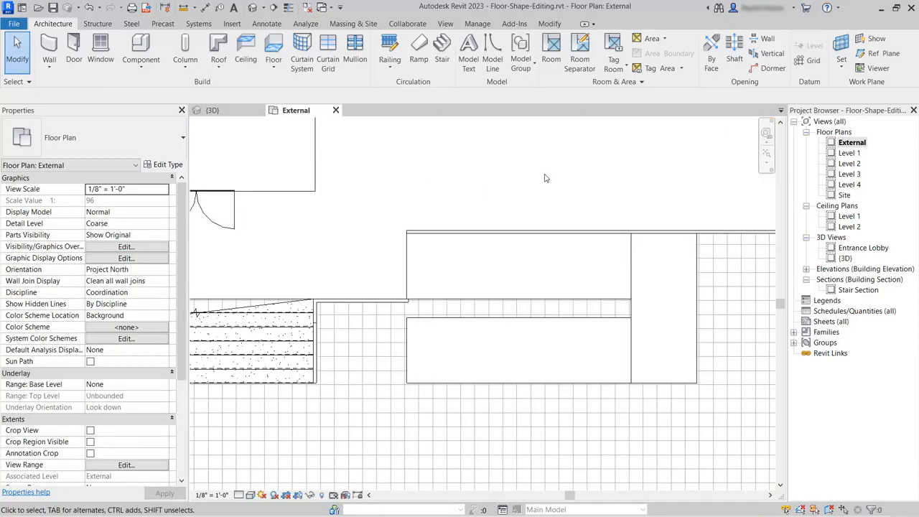
{"action": "left_click", "coordinate": [268, 23]}
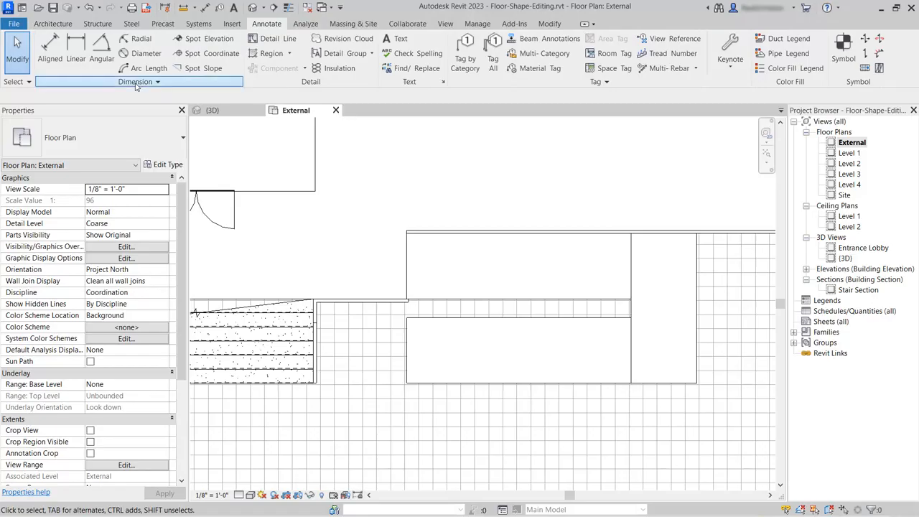
{"action": "left_click", "coordinate": [203, 69]}
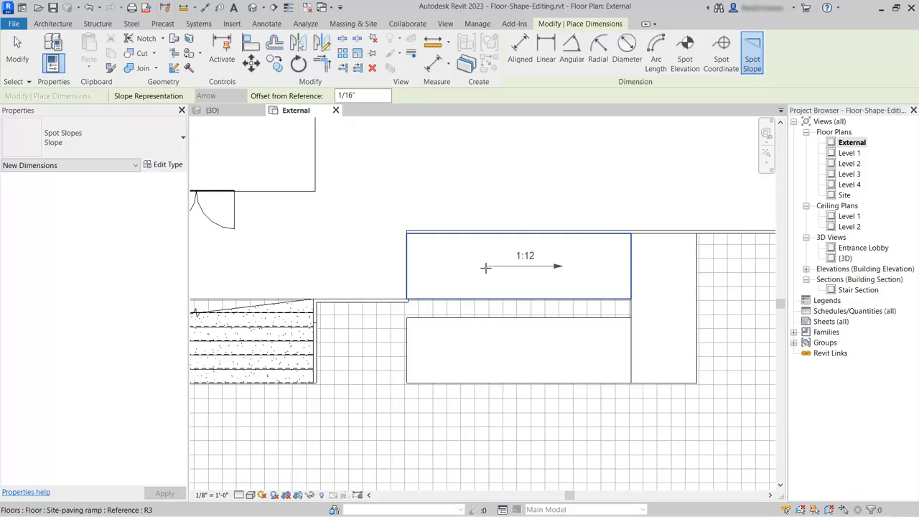
{"action": "scroll", "coordinate": [486, 267], "scroll_direction": "up", "scroll_amount": 2}
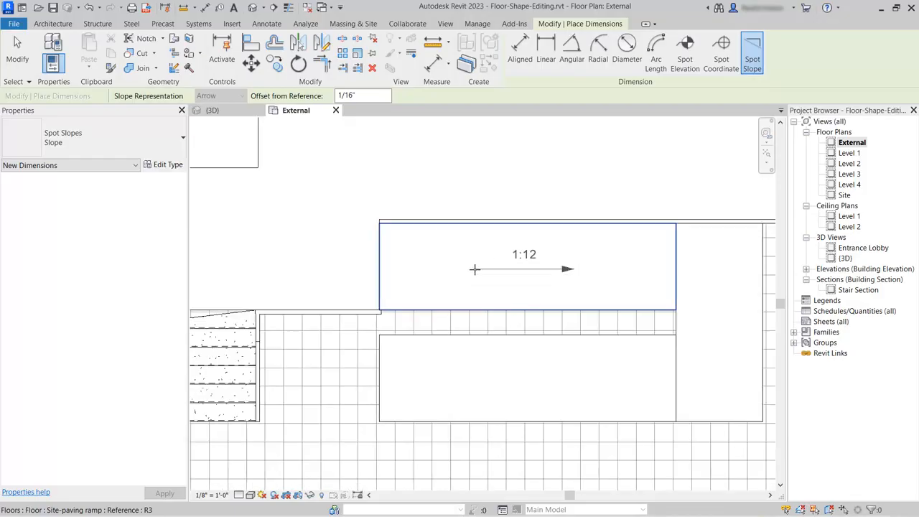
{"action": "left_click", "coordinate": [474, 269]}
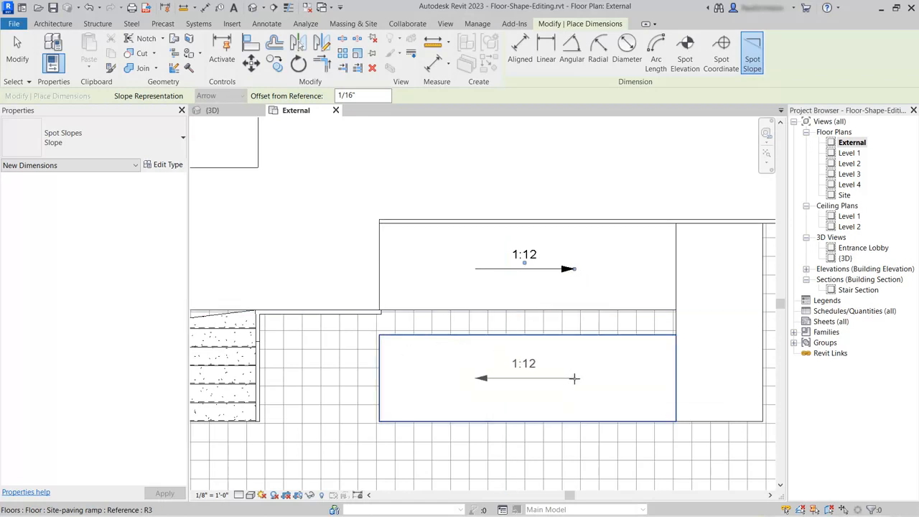
{"action": "left_click", "coordinate": [574, 378]}
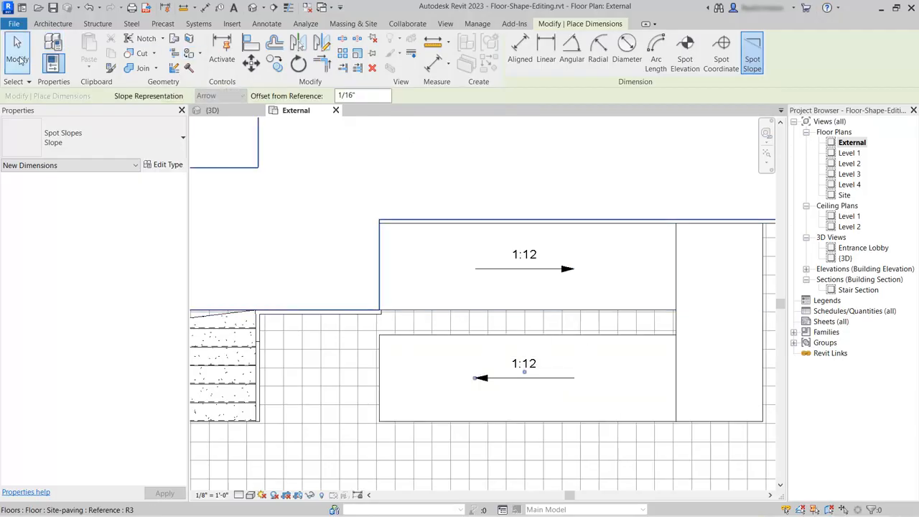
{"action": "left_click", "coordinate": [17, 57]}
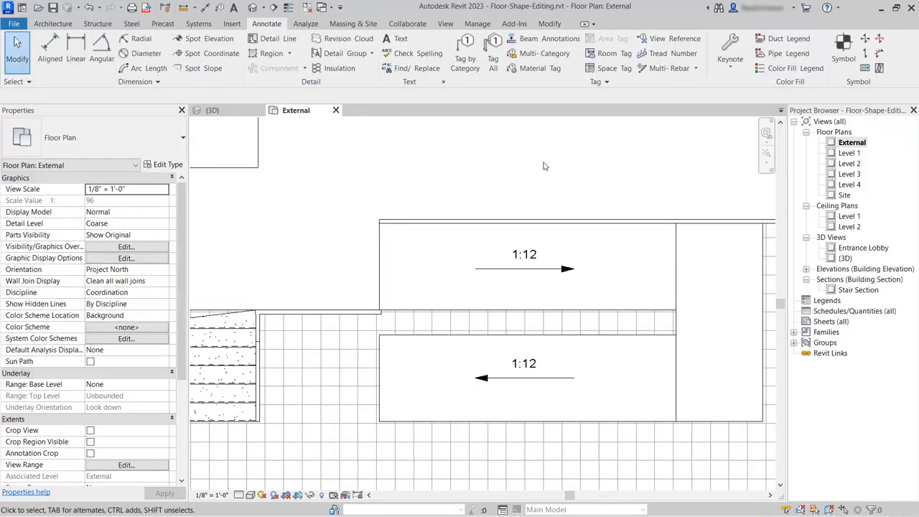
Review the warnings related to the ramp floor in the 3D view, and clear the selection
{"action": "left_click", "coordinate": [223, 114]}
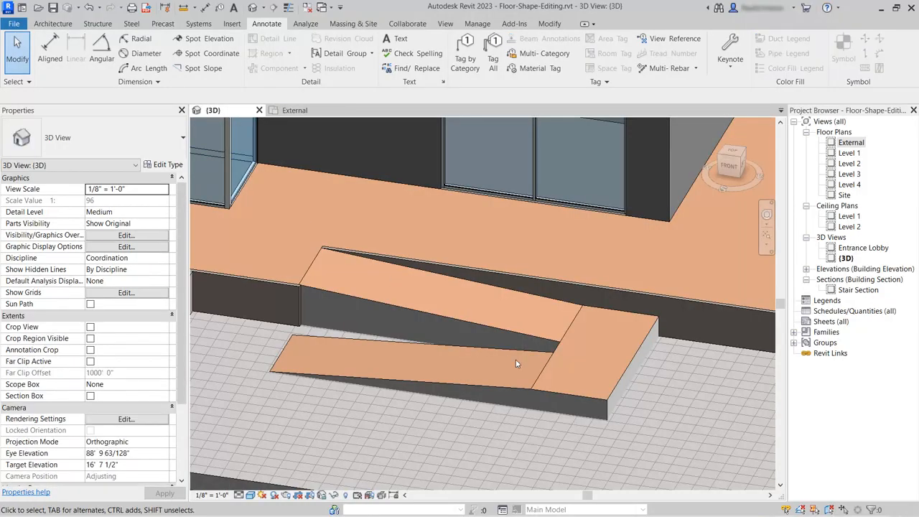
{"action": "left_click", "coordinate": [629, 350]}
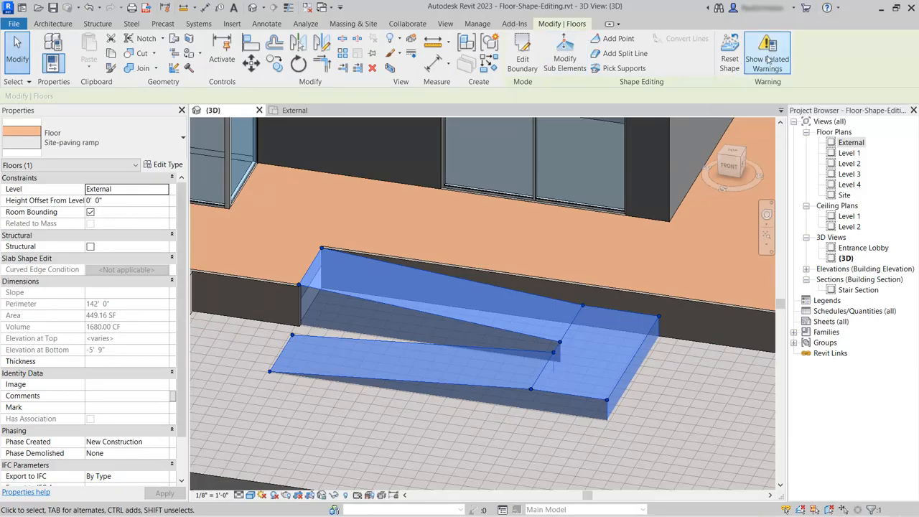
{"action": "left_click", "coordinate": [767, 56]}
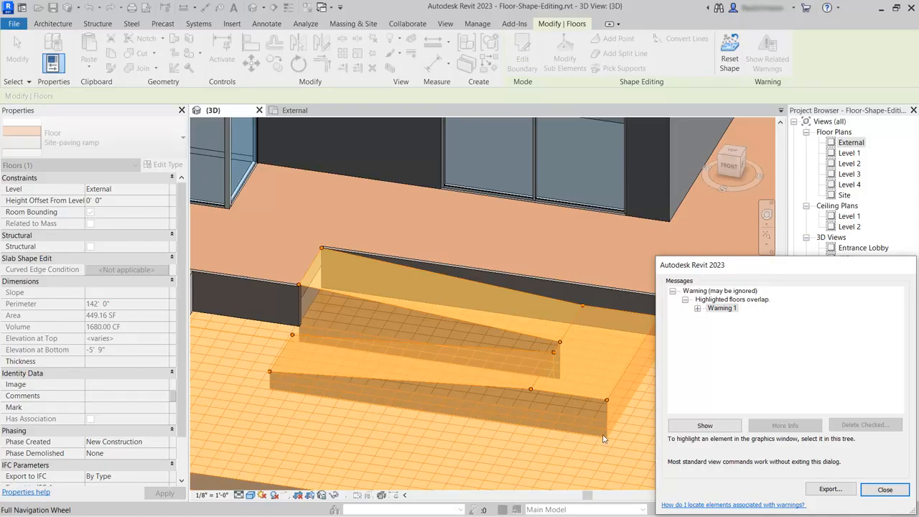
{"action": "left_click", "coordinate": [883, 490]}
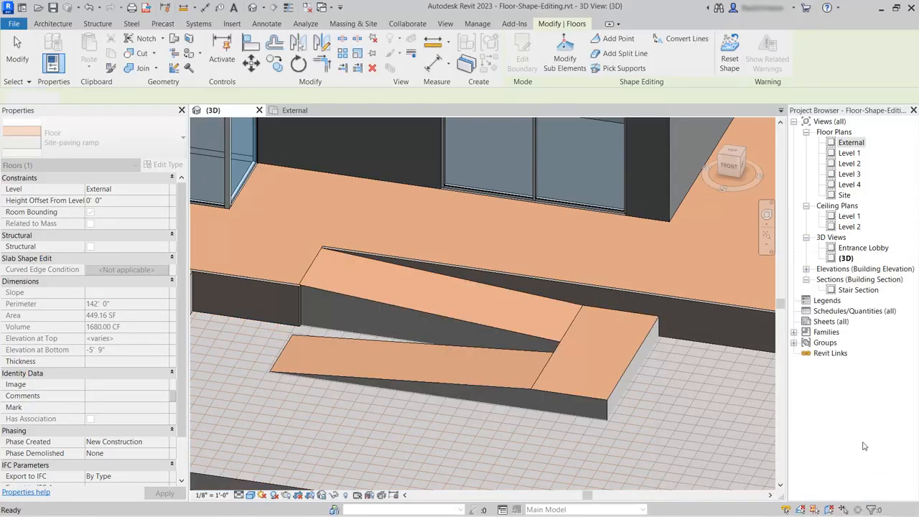
{"action": "key", "text": "Escape"}
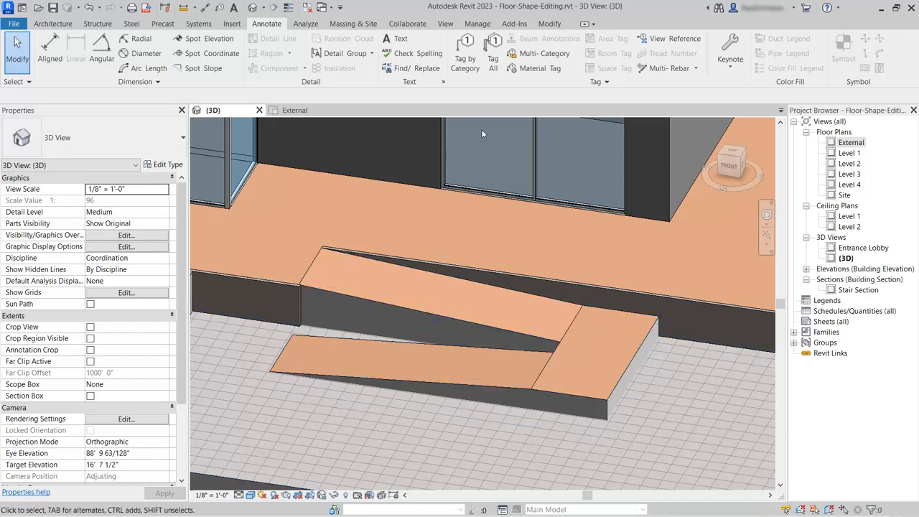
Join the geometry of the surrounding granite paving floor with the ramp floor
{"action": "left_click", "coordinate": [549, 24]}
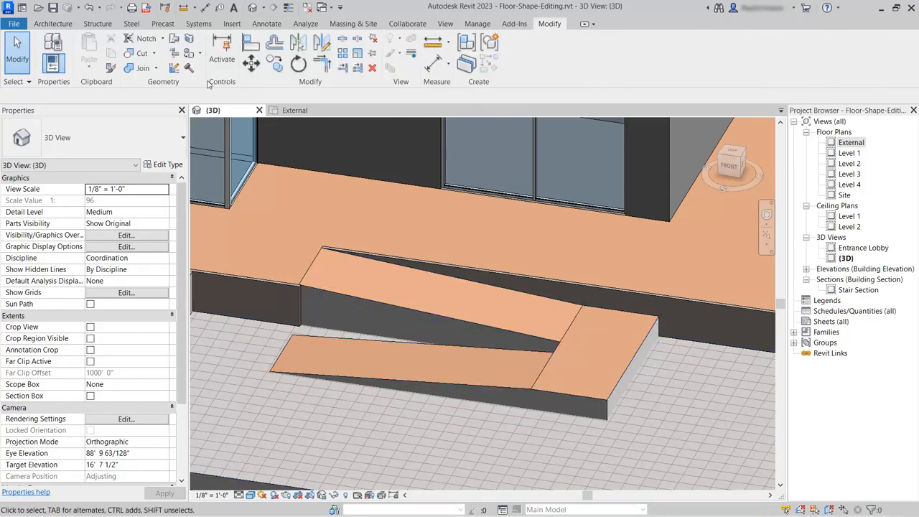
{"action": "left_click", "coordinate": [141, 69]}
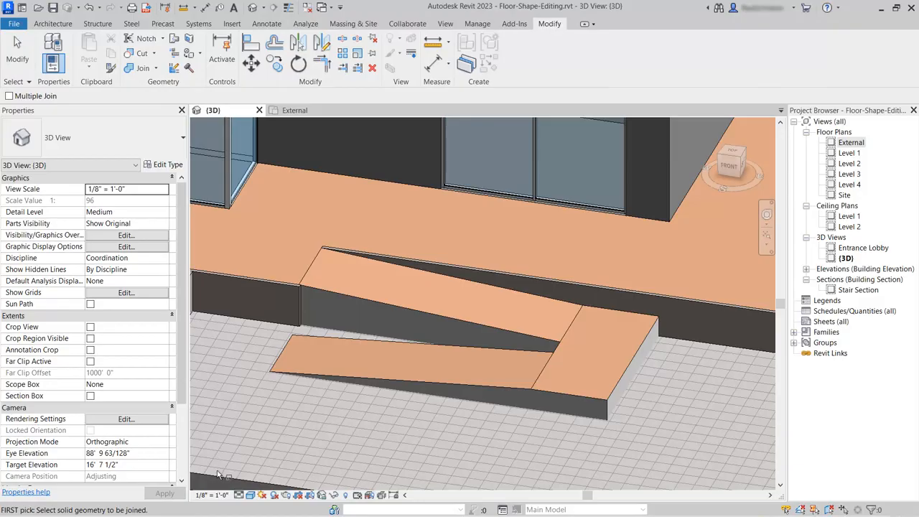
{"action": "left_click", "coordinate": [272, 435]}
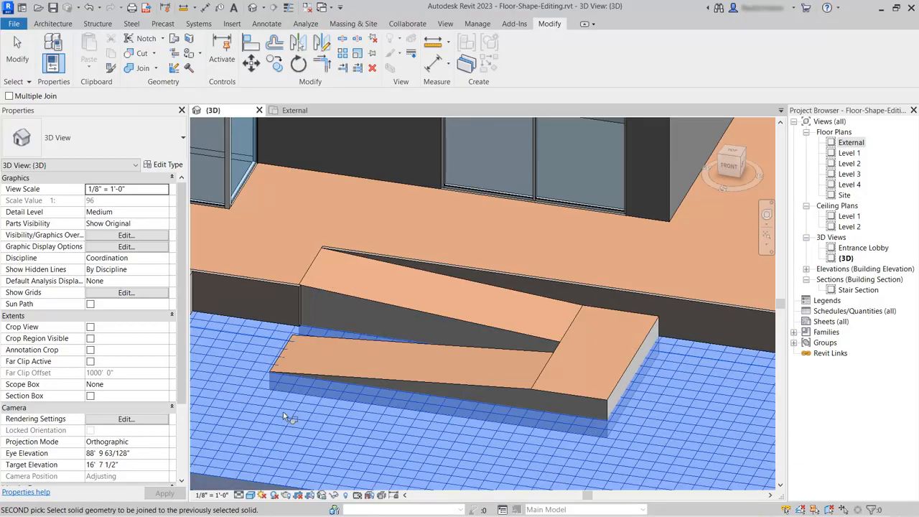
{"action": "left_click", "coordinate": [628, 372]}
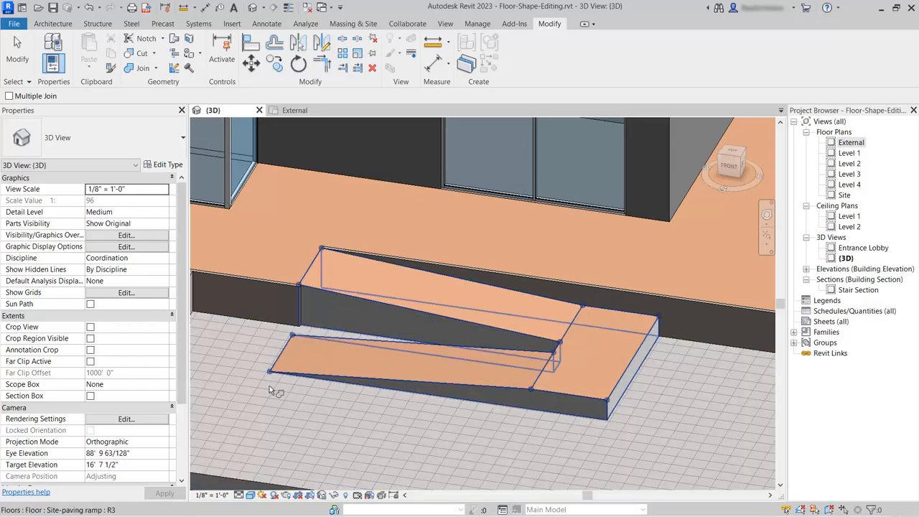
{"action": "left_click", "coordinate": [19, 54]}
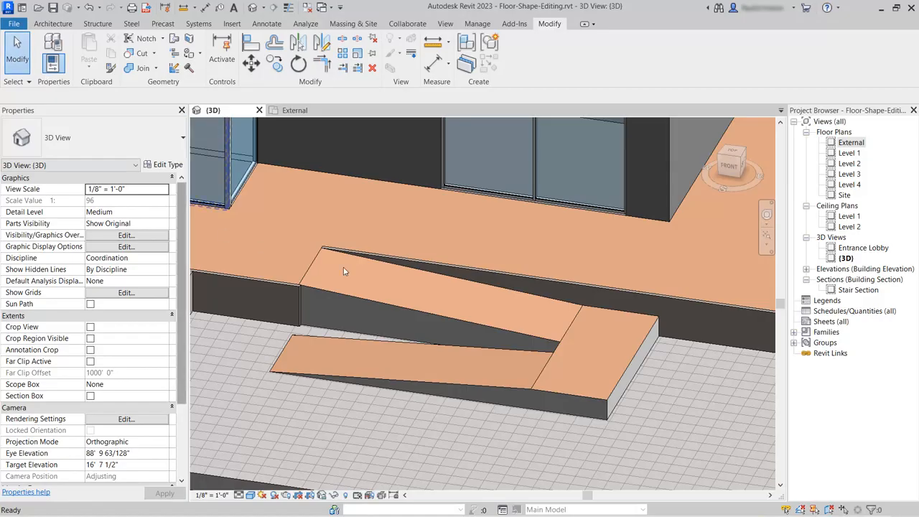
Check the ramp floor and the granite paving floor in turn for remaining warnings
{"action": "left_click", "coordinate": [498, 330]}
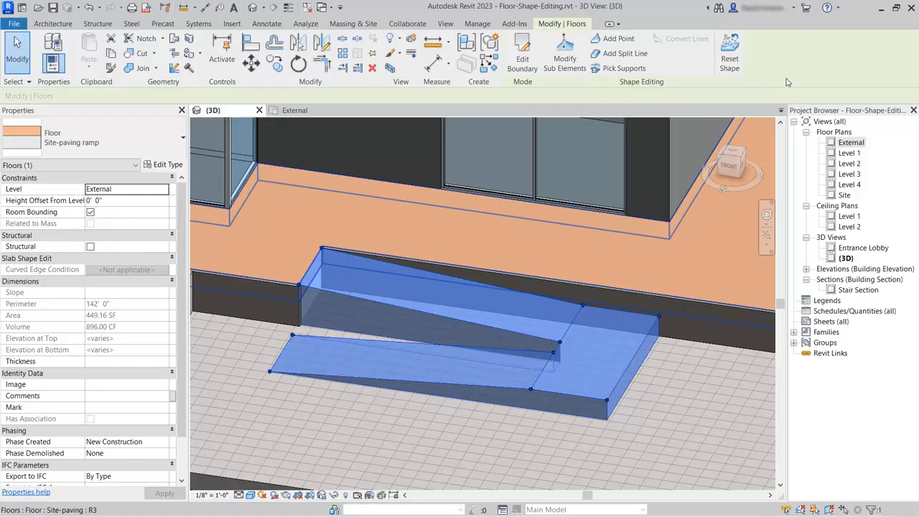
{"action": "left_click", "coordinate": [677, 385]}
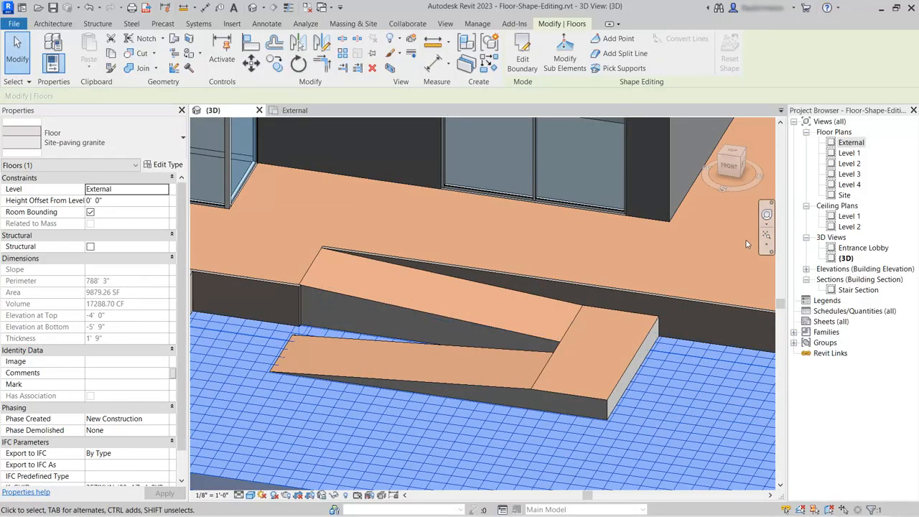
{"action": "key", "text": "Escape"}
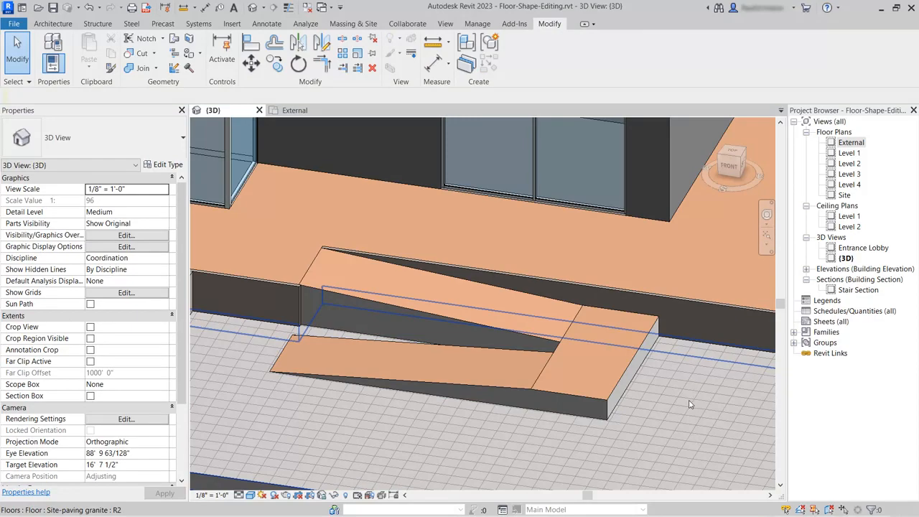